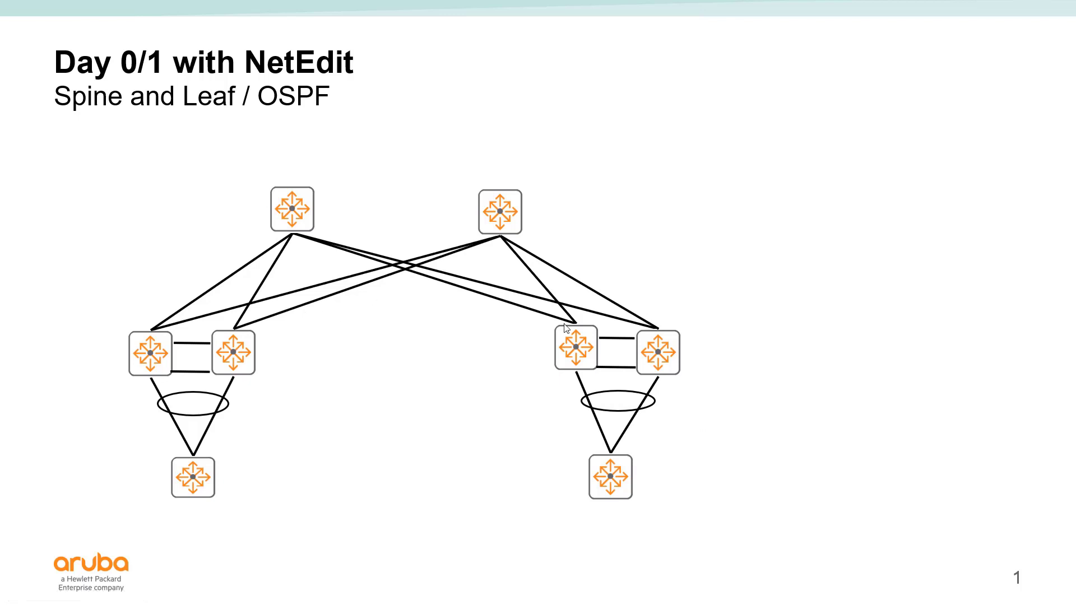
Step: Reveal the device names, ports, OSPF Area 0 labels and the NetEdit Plans box on the topology slide
{"action": "left_click", "coordinate": [608, 235]}
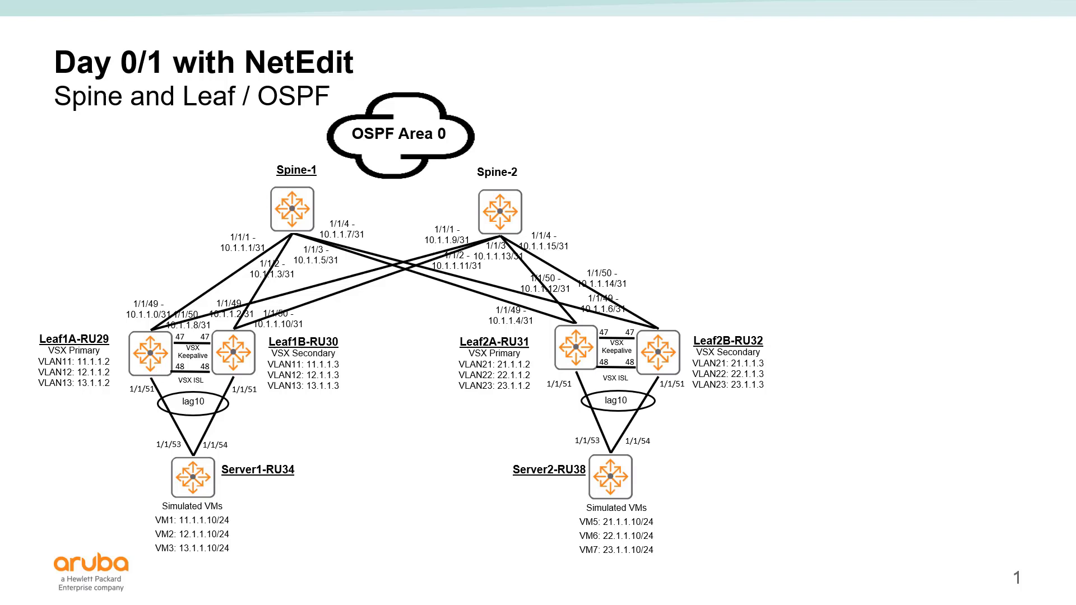
{"action": "key", "text": "Right"}
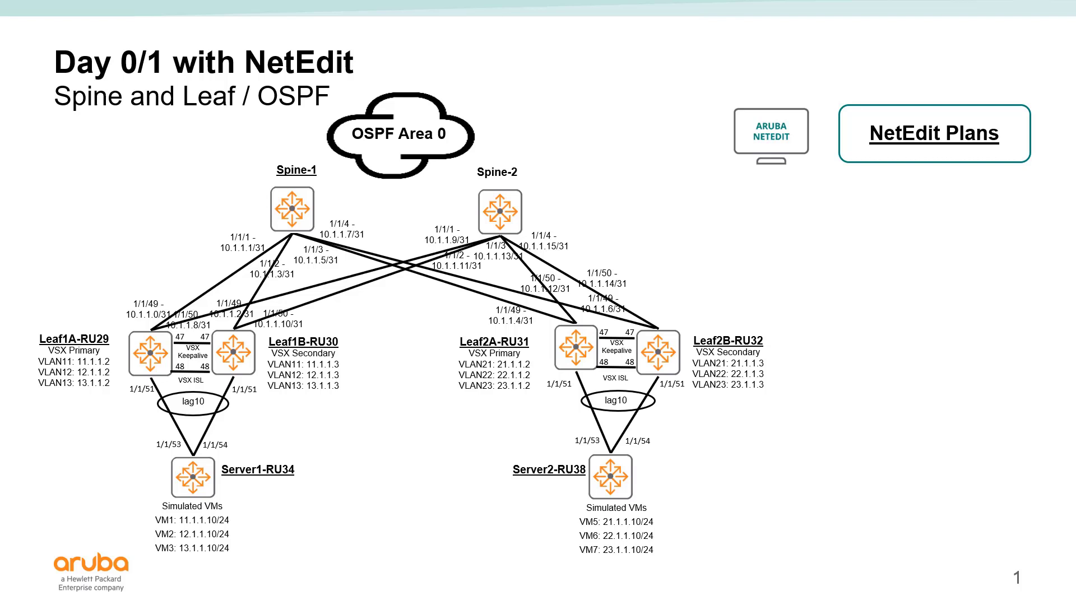
Step: Advance the builds to highlight the spines and leaf pairs with their Spine-Fabric and Leaf-VSX plans
{"action": "left_click", "coordinate": [685, 246]}
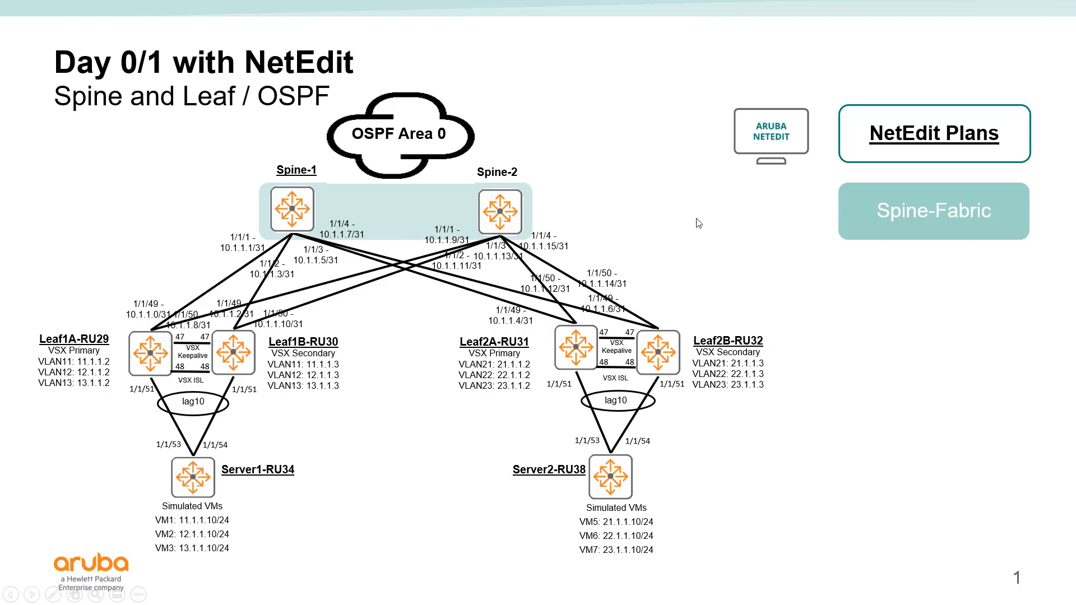
{"action": "key", "text": "Right"}
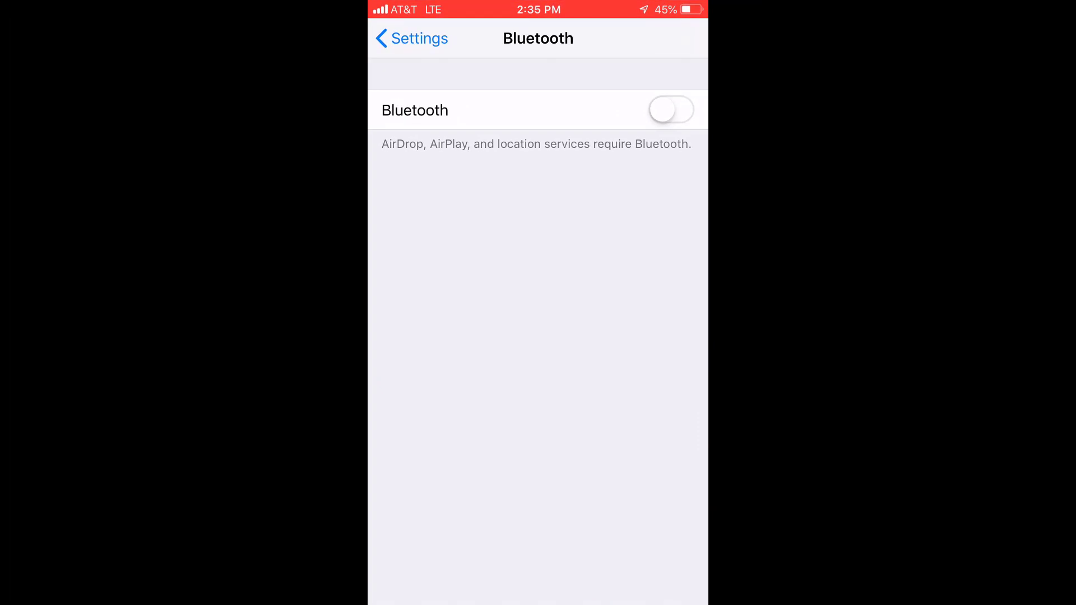
Step: Turn Bluetooth on and connect the phone to the 8325-TW8BKM304X switch under Other Devices
{"action": "left_click", "coordinate": [671, 110]}
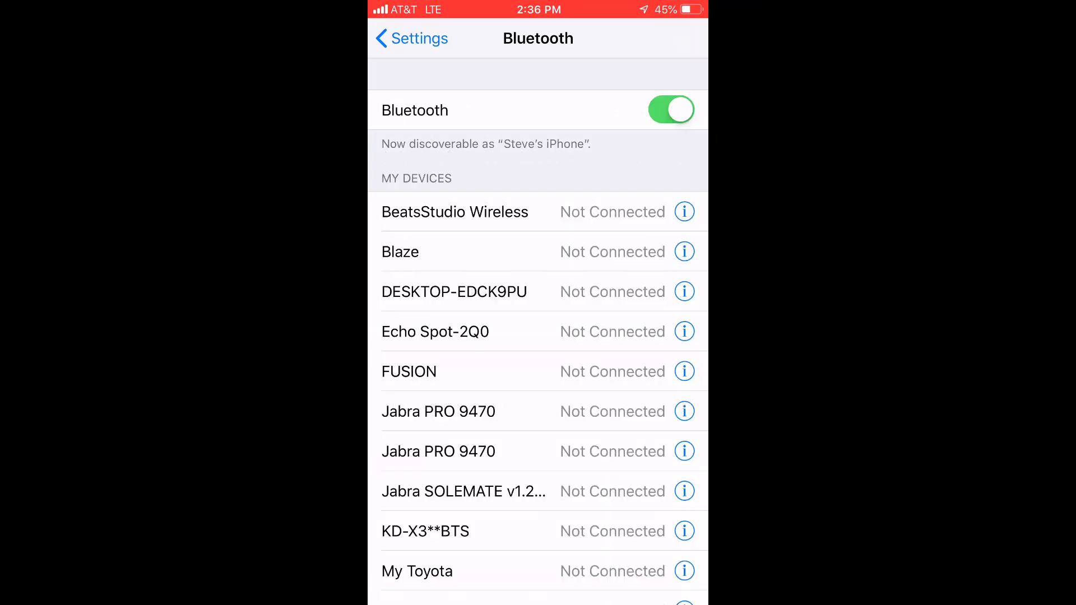
{"action": "scroll", "coordinate": [538, 330], "scroll_direction": "down", "scroll_amount": 6}
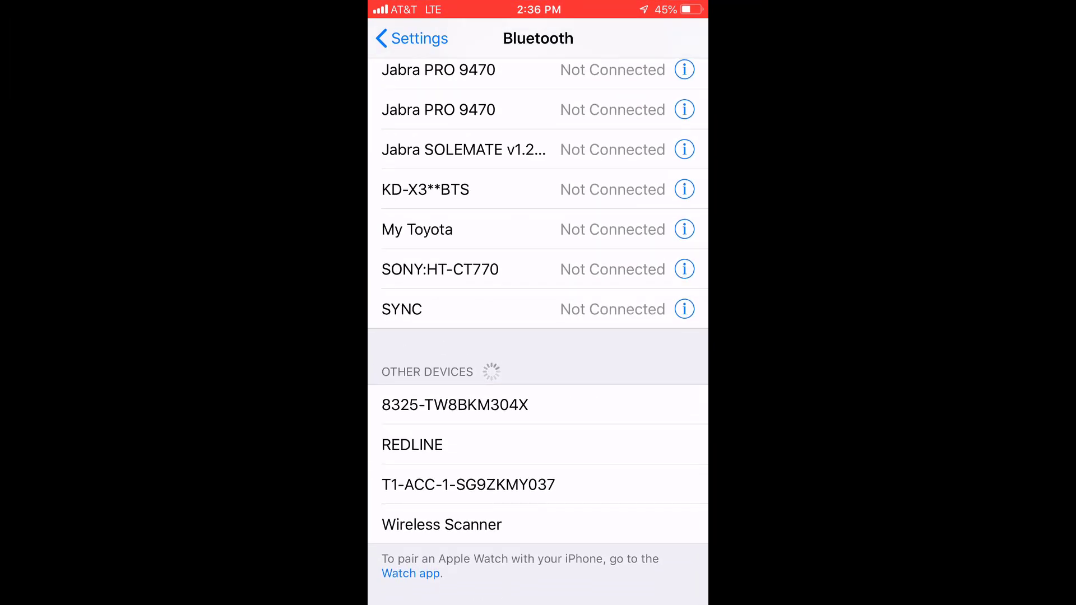
{"action": "left_click", "coordinate": [454, 404]}
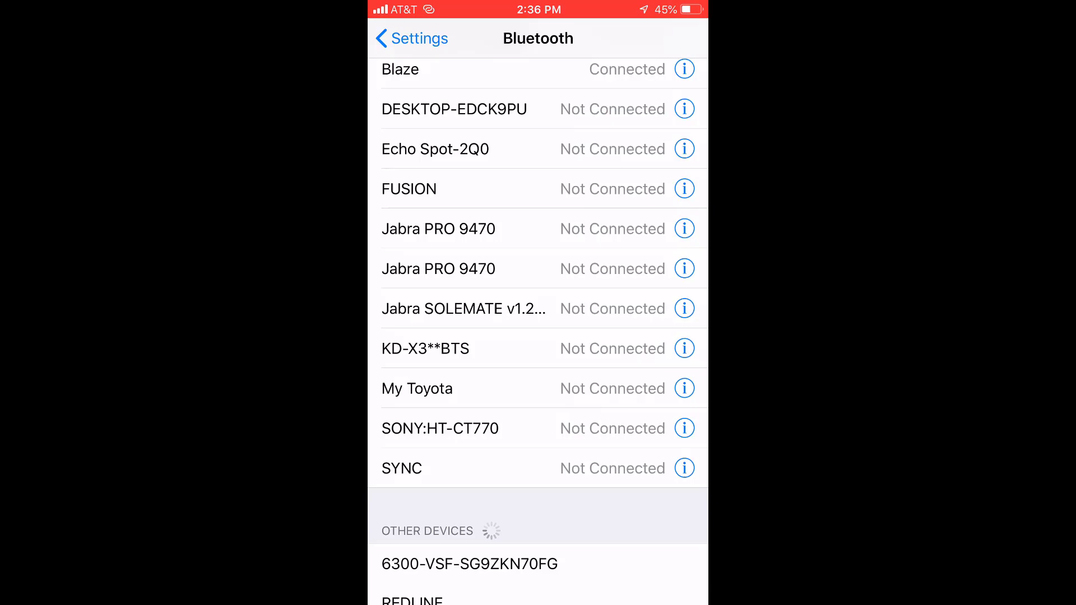
{"action": "key", "text": "super"}
Step: Open the Aruba CX app, skip NetEdit login, and enter hostname spine27 and the admin password
{"action": "left_click_drag", "start_coordinate": [645, 280], "coordinate": [426, 281]}
{"action": "left_click", "coordinate": [497, 451]}
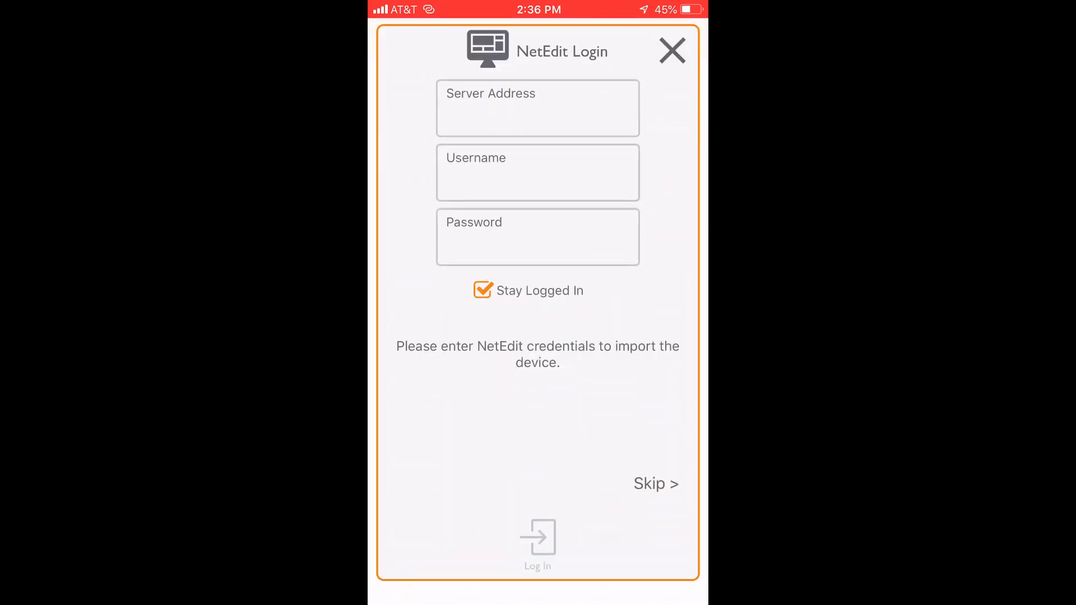
{"action": "left_click", "coordinate": [656, 484]}
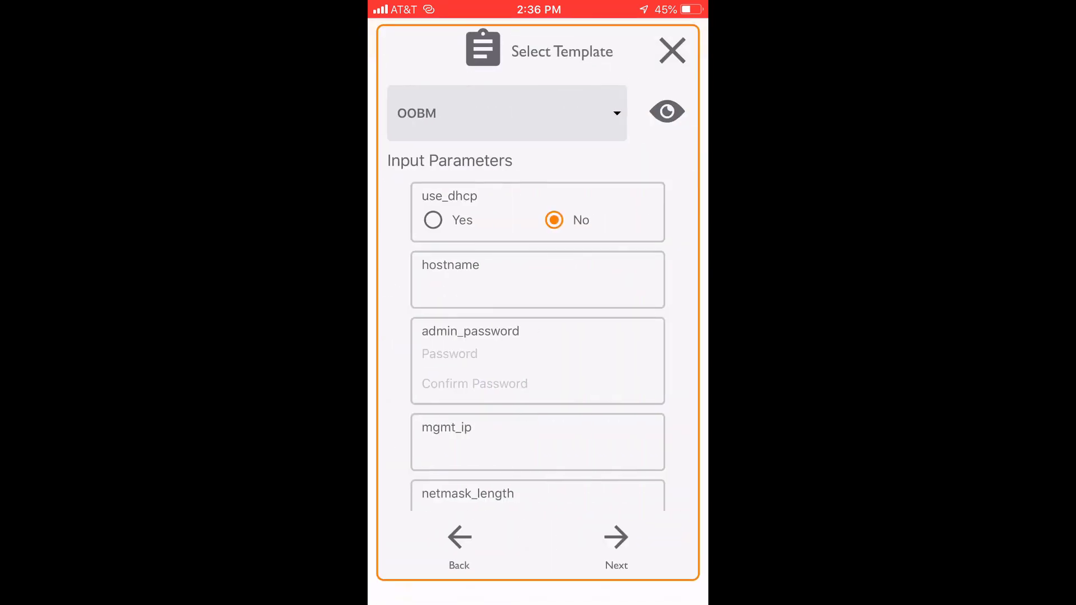
{"action": "left_click", "coordinate": [504, 287]}
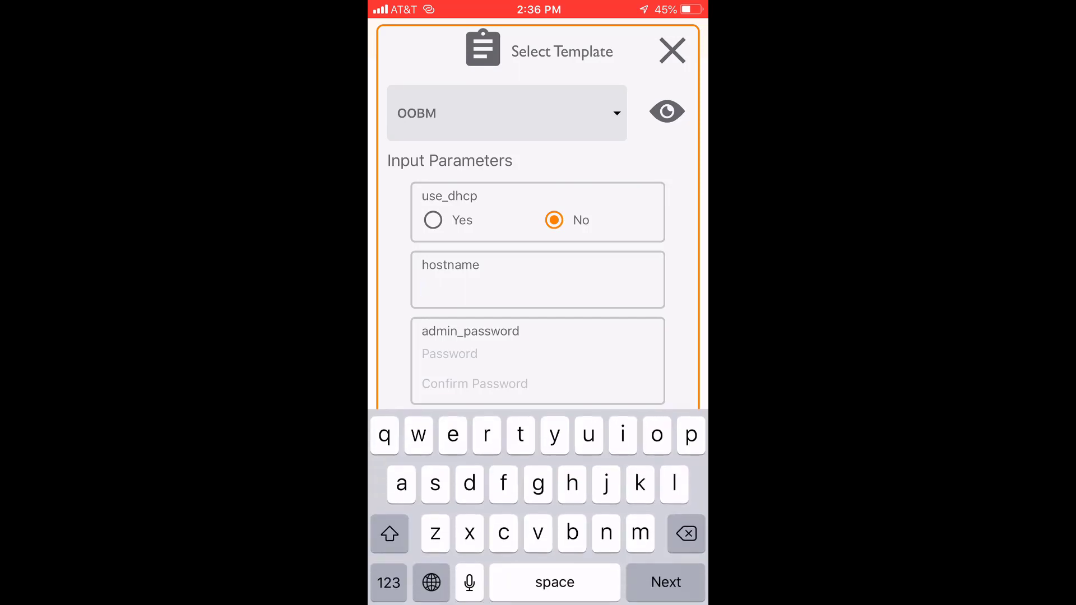
{"action": "type", "text": "spine27"}
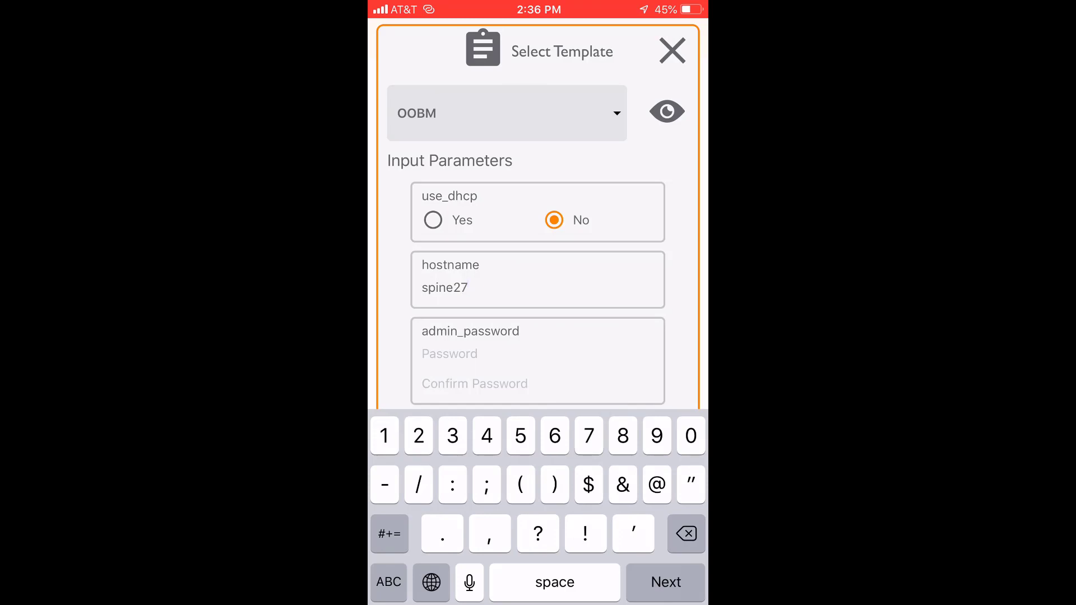
{"action": "key", "text": "Tab"}
{"action": "type", "text": "a"}
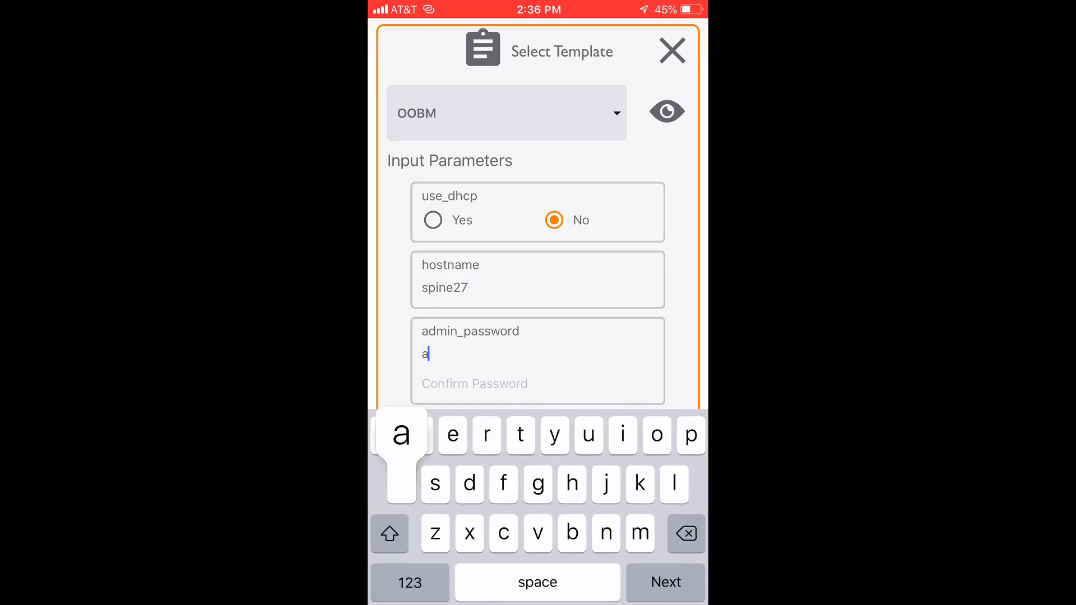
{"action": "type", "text": "dmin"}
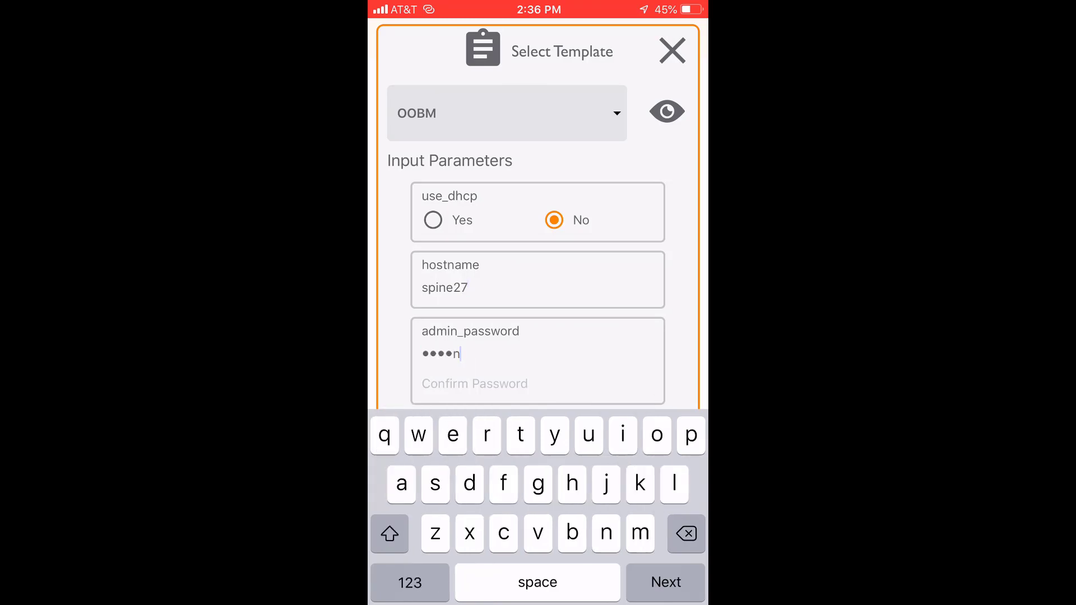
{"action": "key", "text": "Tab"}
{"action": "type", "text": "admin"}
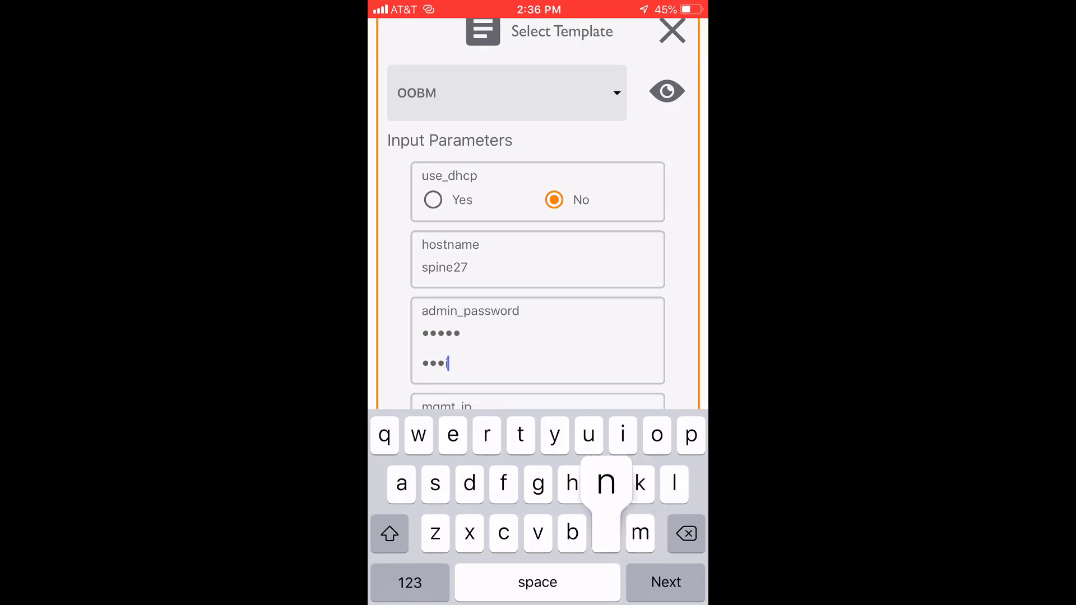
{"action": "key", "text": "Return"}
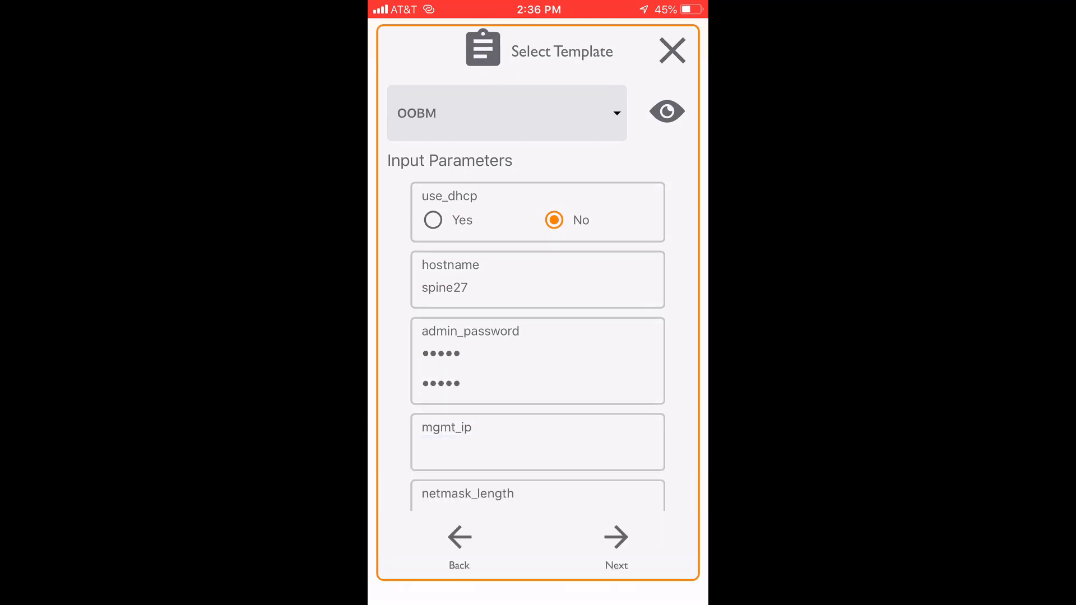
Step: Enter management IP 10.10.10.217 with netmask length 24 in the OOBM template
{"action": "left_click", "coordinate": [505, 449]}
{"action": "left_click", "coordinate": [388, 582]}
{"action": "type", "text": "1"}
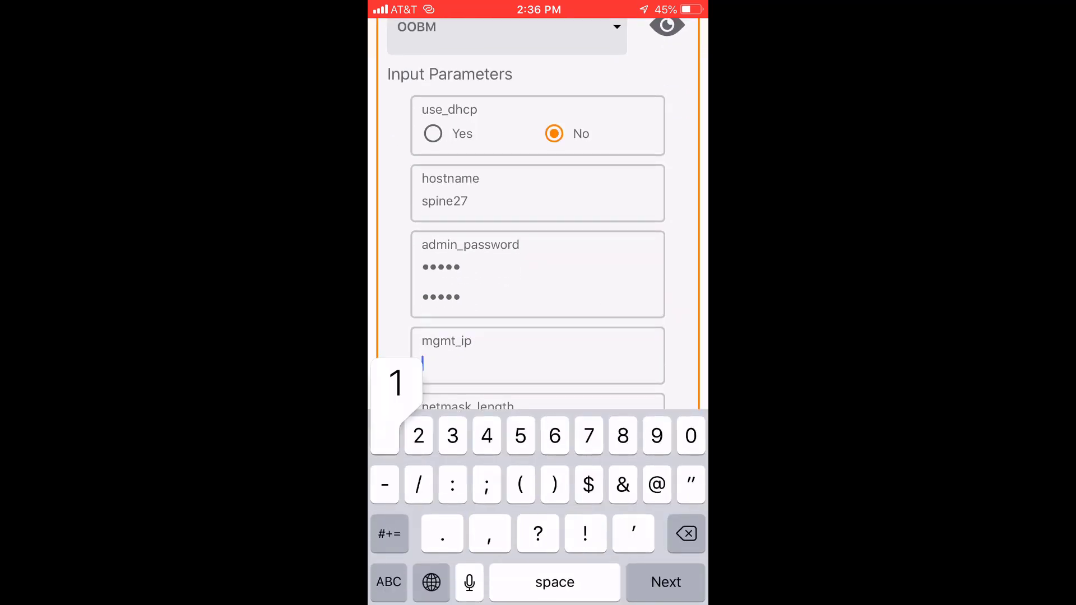
{"action": "type", "text": "0."}
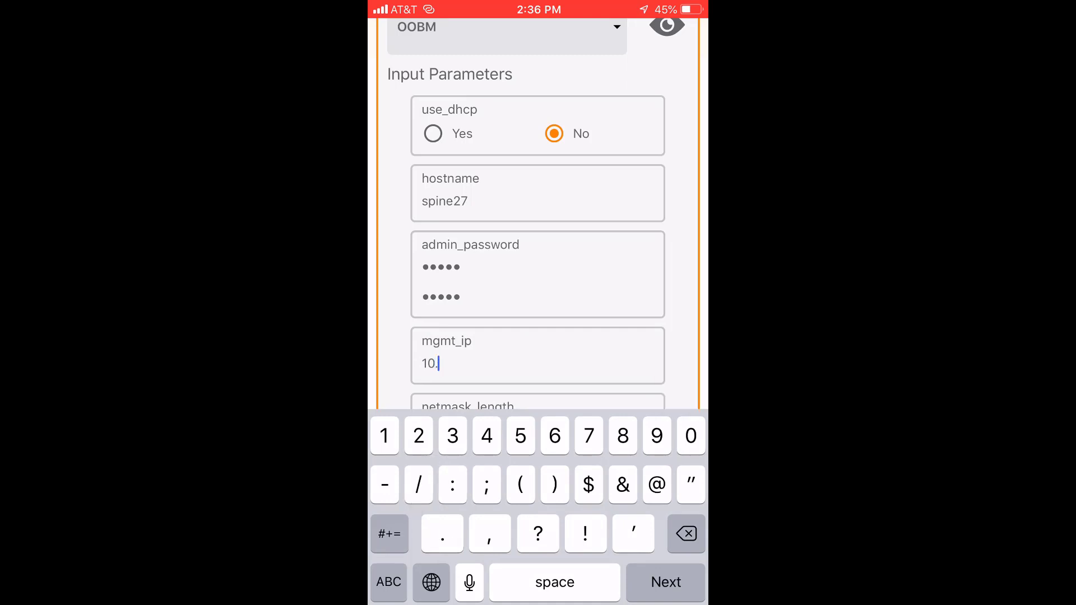
{"action": "type", "text": "10.10."}
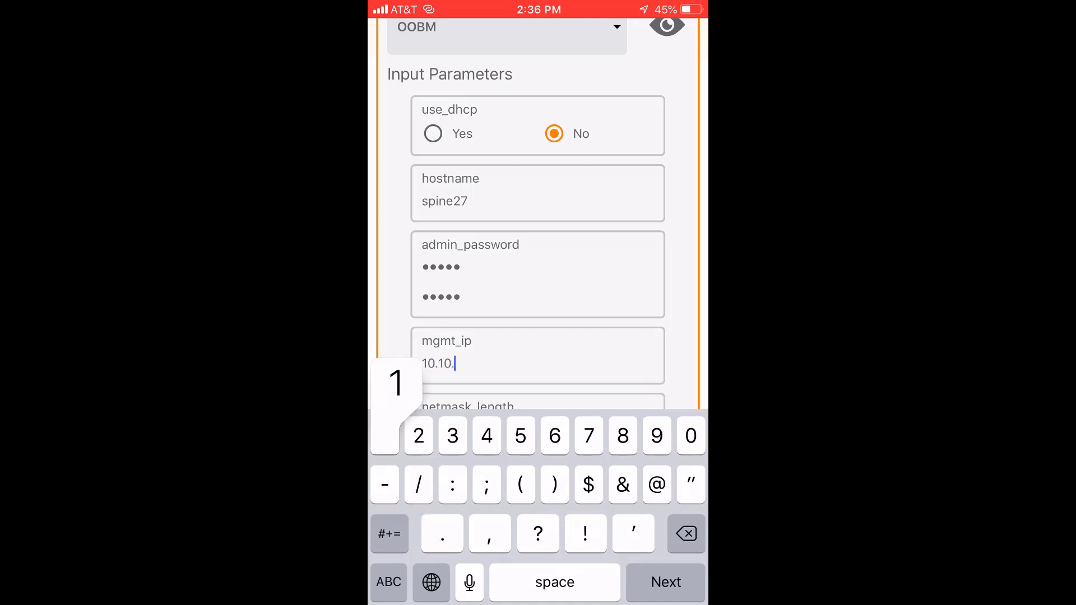
{"action": "type", "text": "2"}
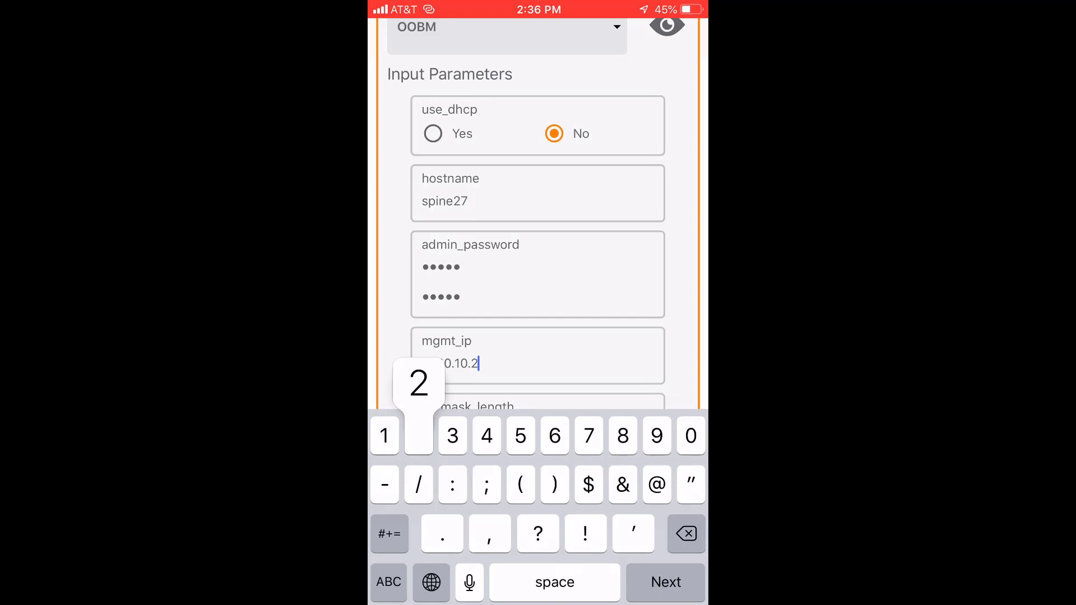
{"action": "type", "text": "17"}
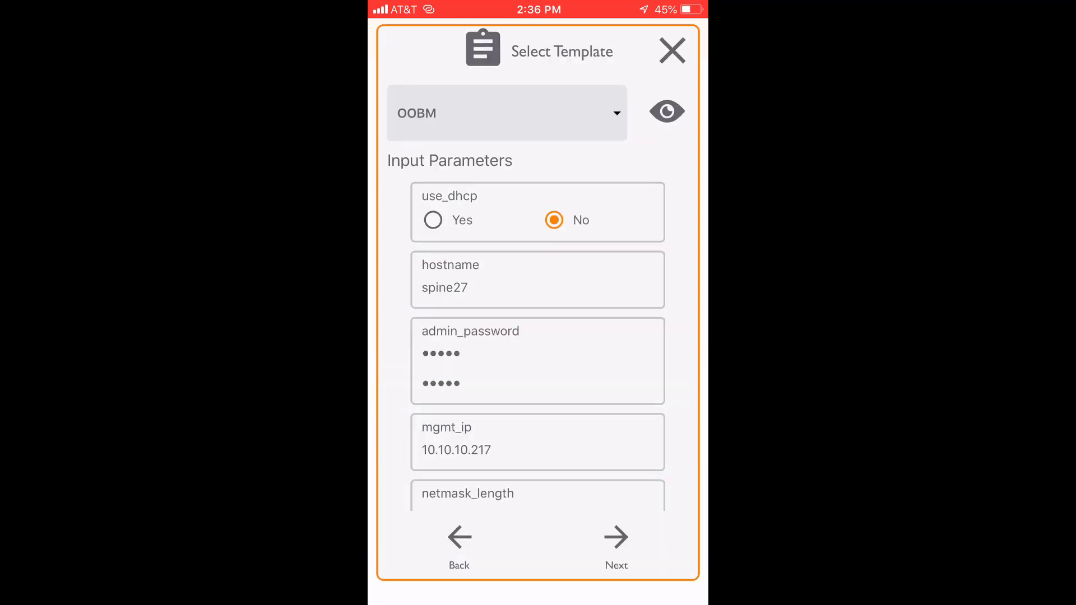
{"action": "scroll", "coordinate": [539, 336], "scroll_direction": "down", "scroll_amount": 2}
{"action": "left_click", "coordinate": [539, 409]}
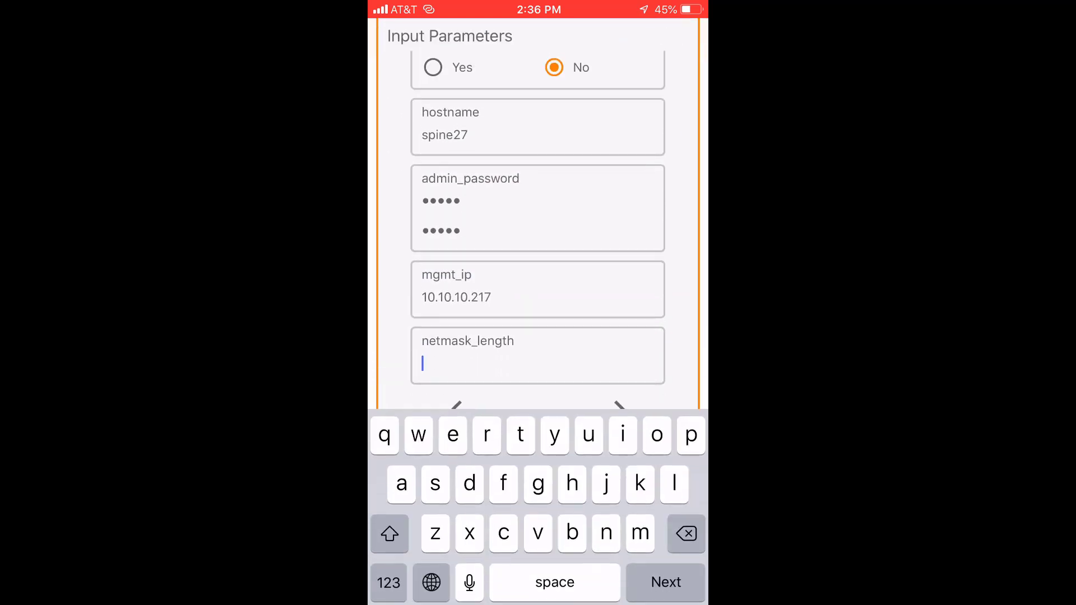
{"action": "left_click", "coordinate": [389, 582]}
{"action": "type", "text": "24"}
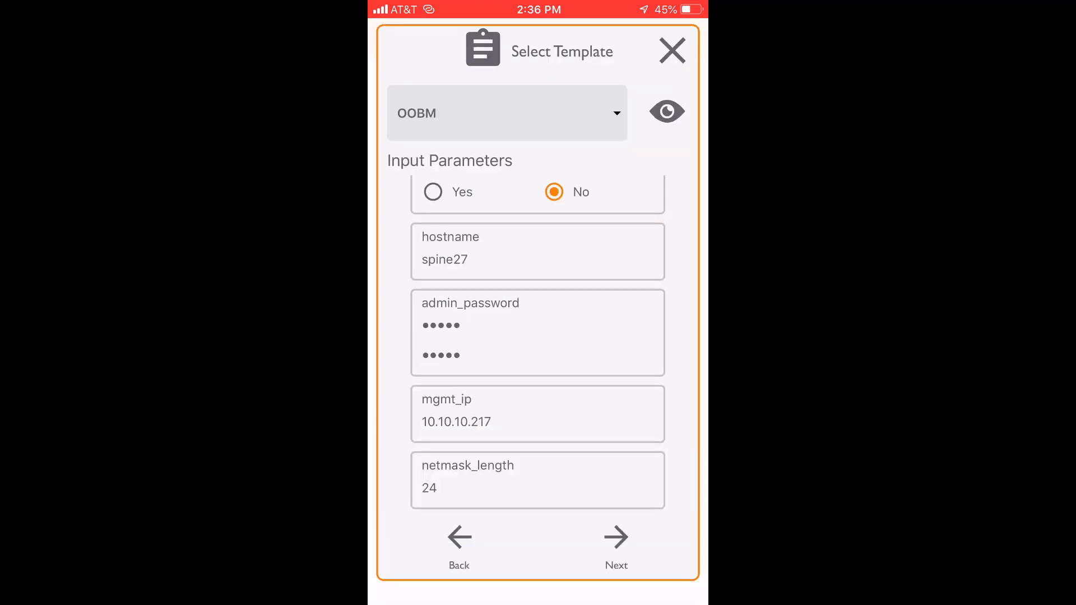
Step: Set gateway 10.10.10.254, submit the template and deploy it to the switch
{"action": "scroll", "coordinate": [538, 336], "scroll_direction": "down", "scroll_amount": 3}
{"action": "left_click", "coordinate": [538, 479]}
{"action": "left_click", "coordinate": [387, 581]}
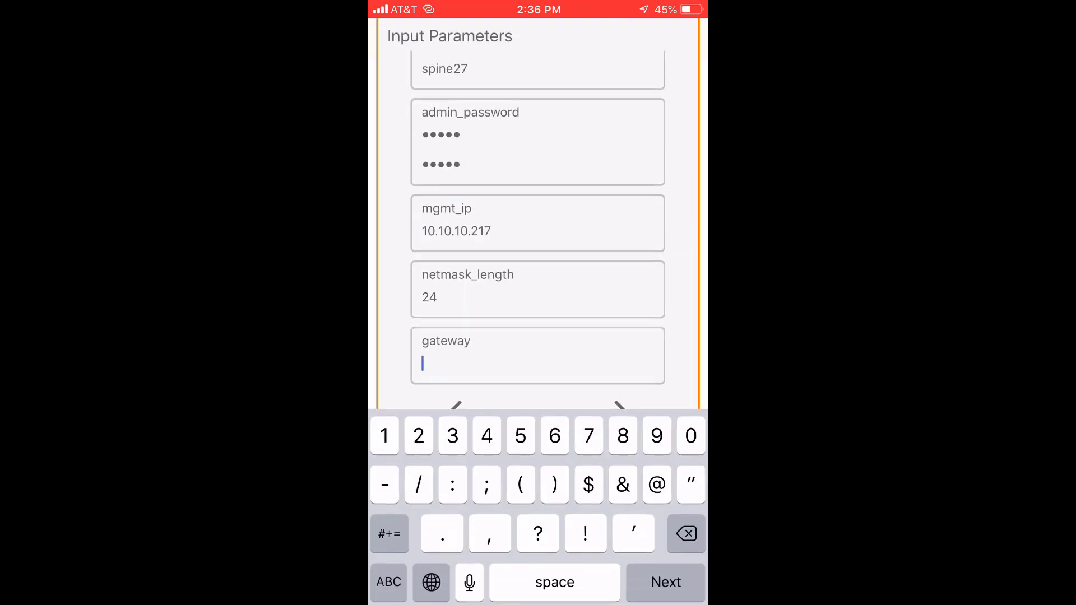
{"action": "type", "text": "10.10.10"}
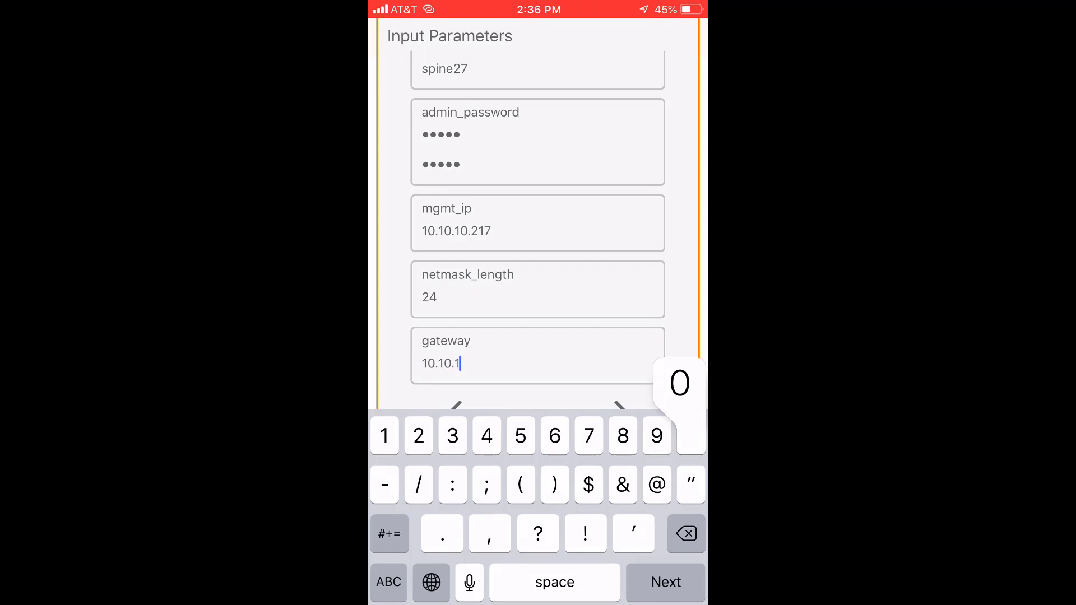
{"action": "type", "text": ".254"}
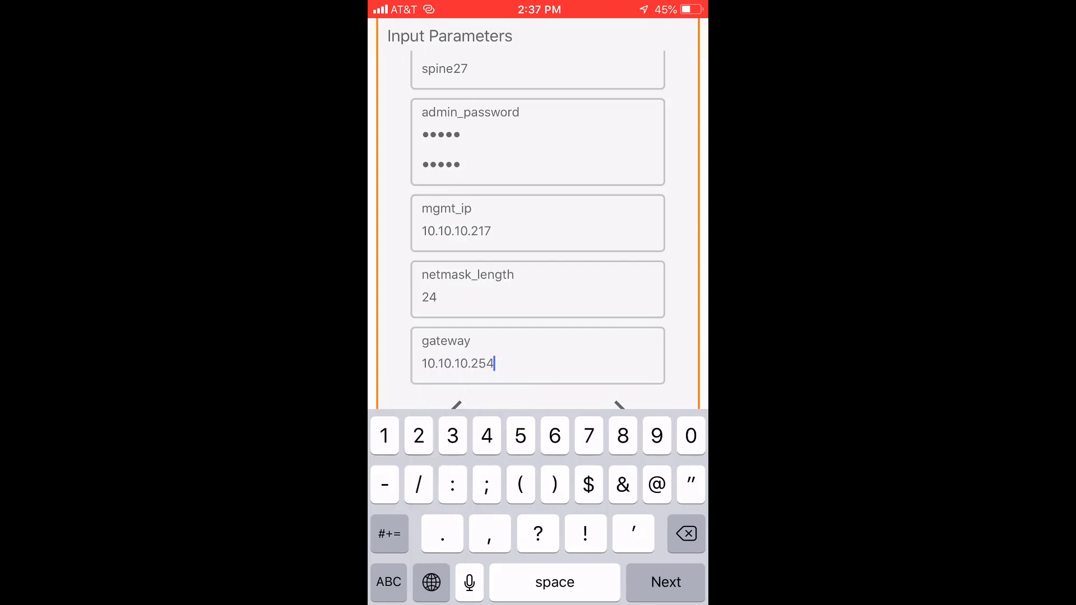
{"action": "key", "text": "Return"}
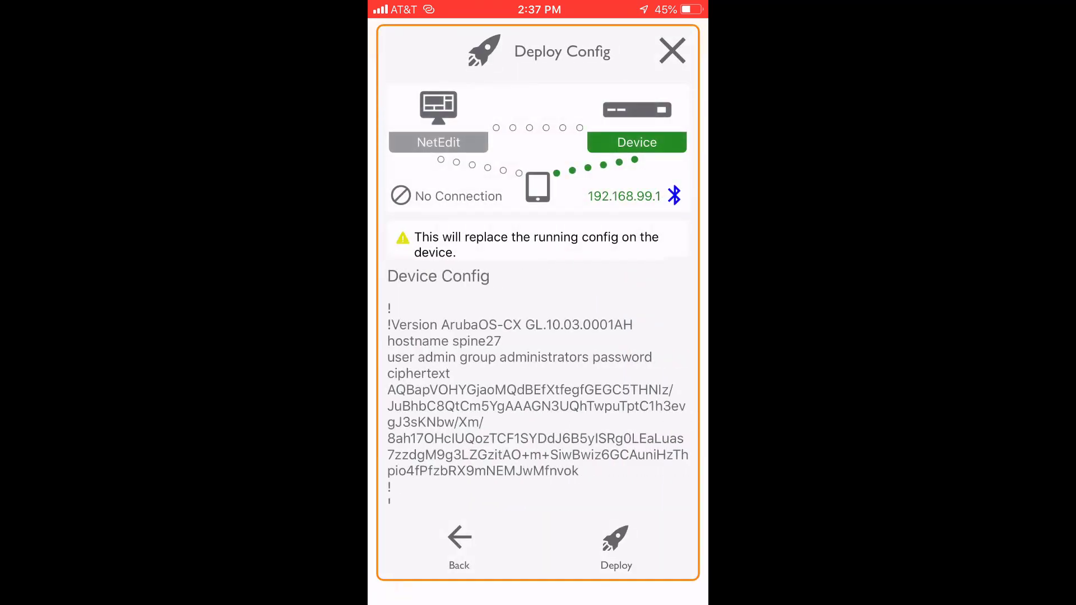
{"action": "left_click", "coordinate": [616, 543]}
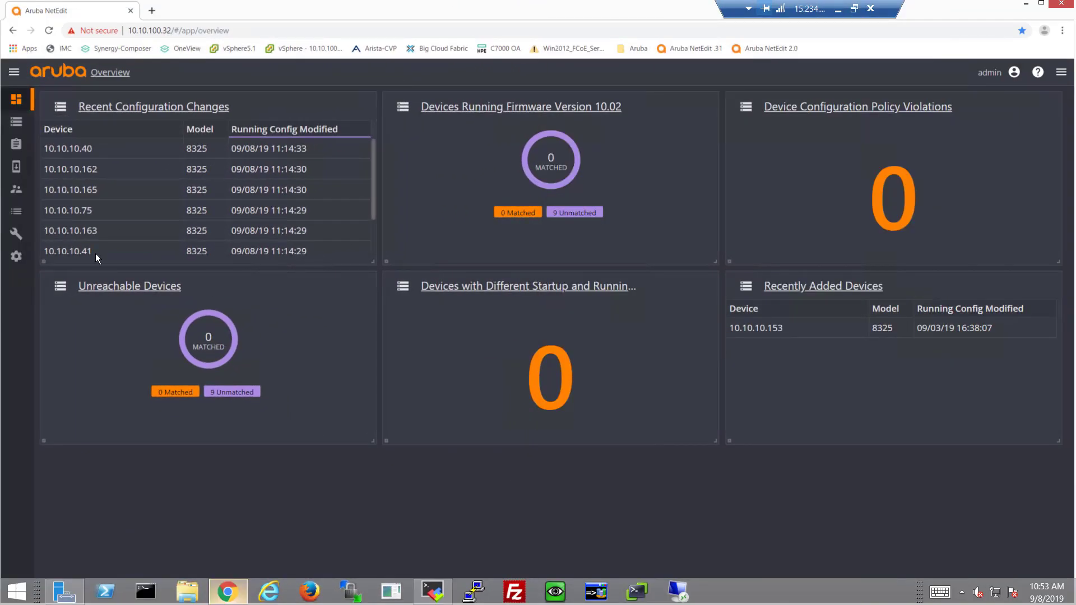
Step: Open the System Information command script from Settings > Change Validation
{"action": "left_click", "coordinate": [17, 258]}
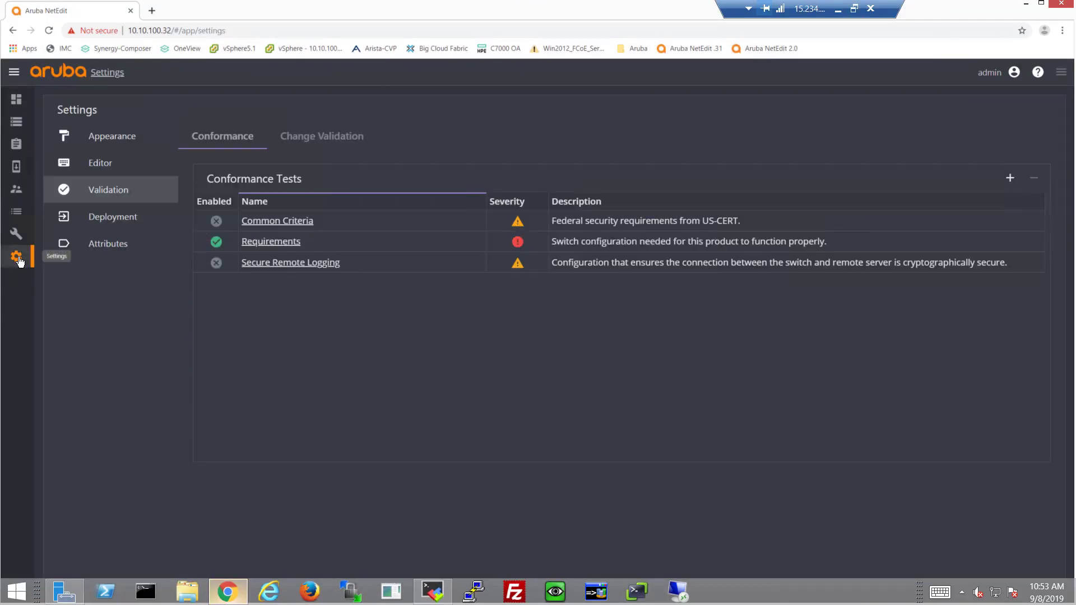
{"action": "left_click", "coordinate": [314, 145]}
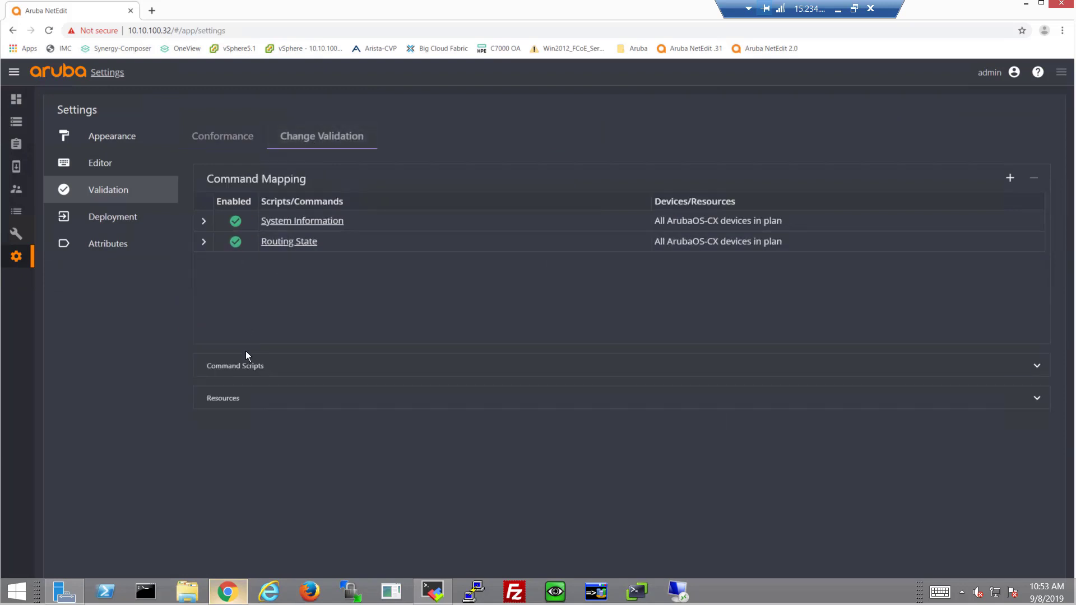
{"action": "left_click", "coordinate": [232, 374]}
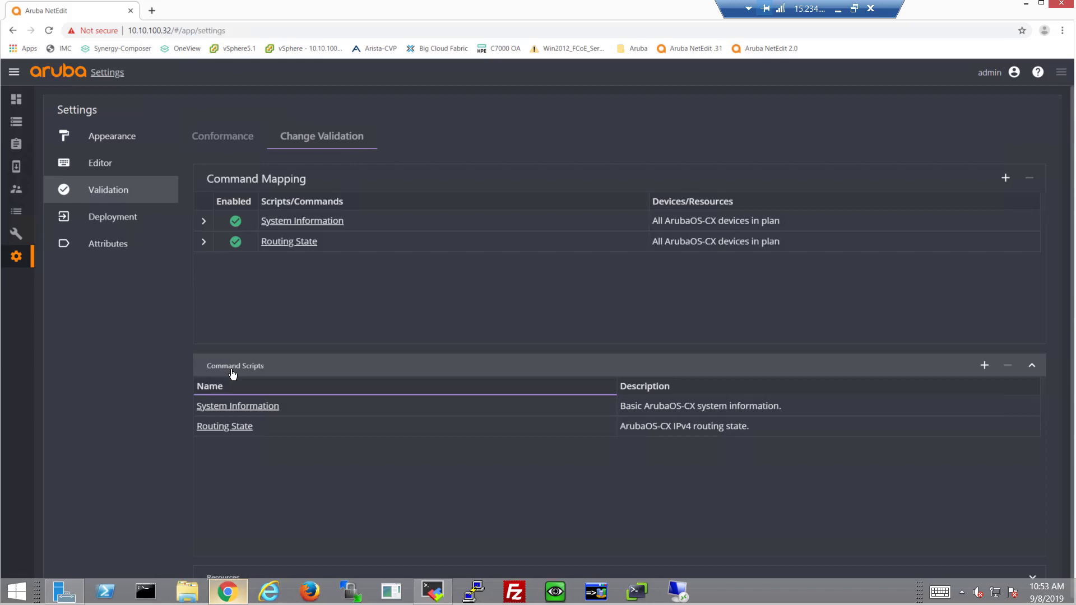
{"action": "left_click", "coordinate": [249, 409]}
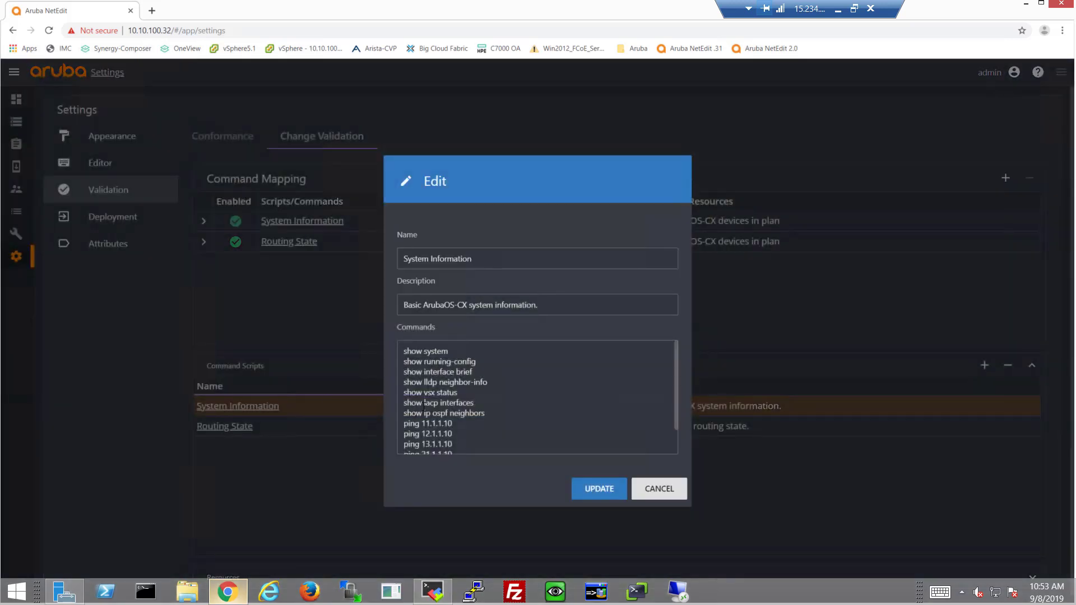
Step: Inspect the OSPF neighbor and ping commands, undo an accidental line move, and cancel without saving
{"action": "left_click_drag", "start_coordinate": [491, 413], "coordinate": [402, 416]}
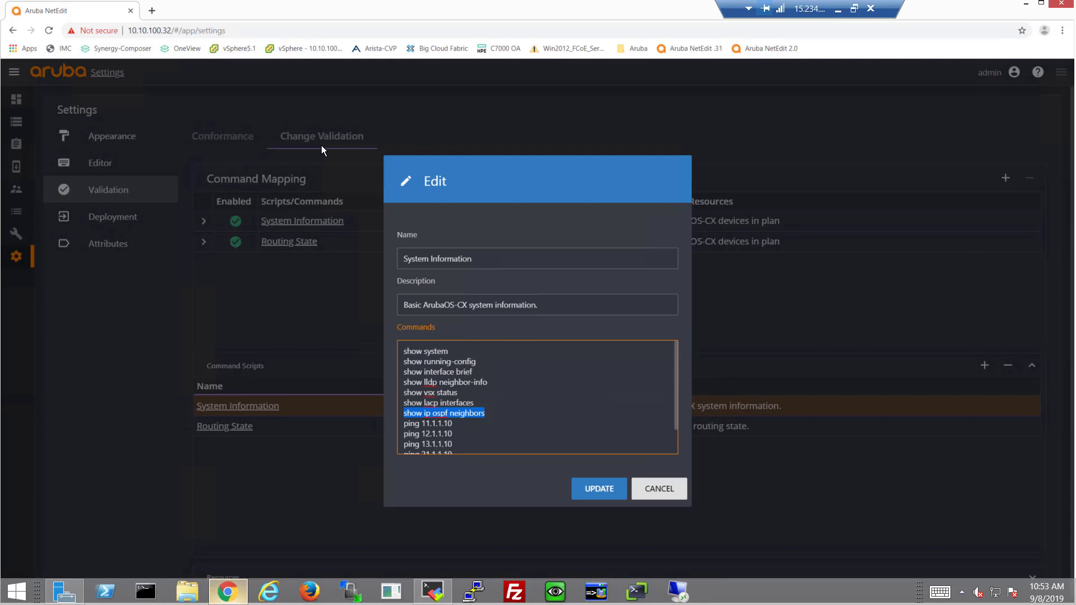
{"action": "left_click_drag", "start_coordinate": [482, 413], "coordinate": [453, 403]}
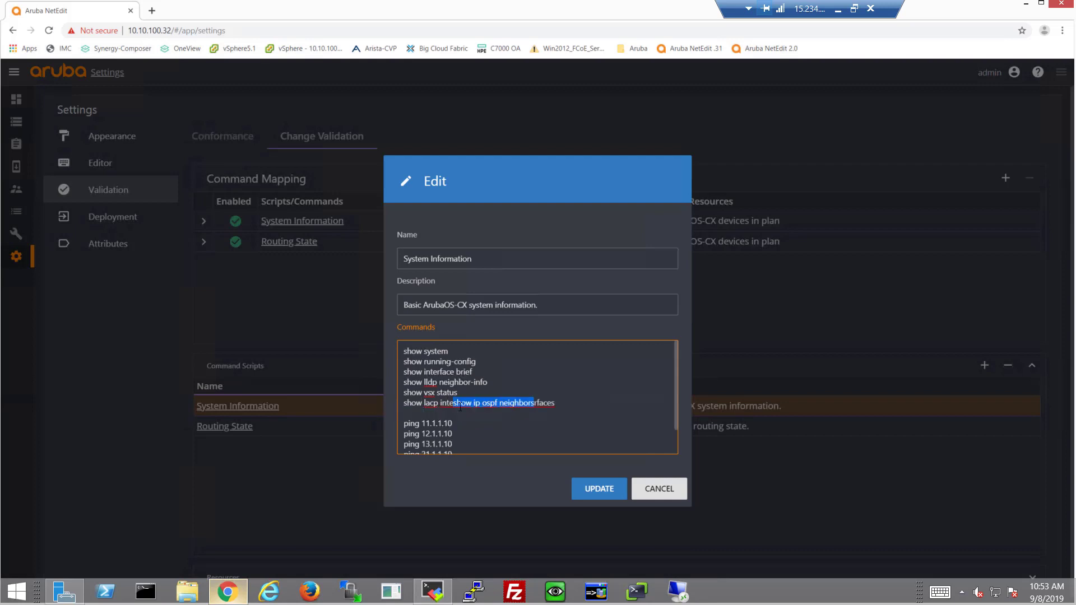
{"action": "key", "text": "ctrl+z"}
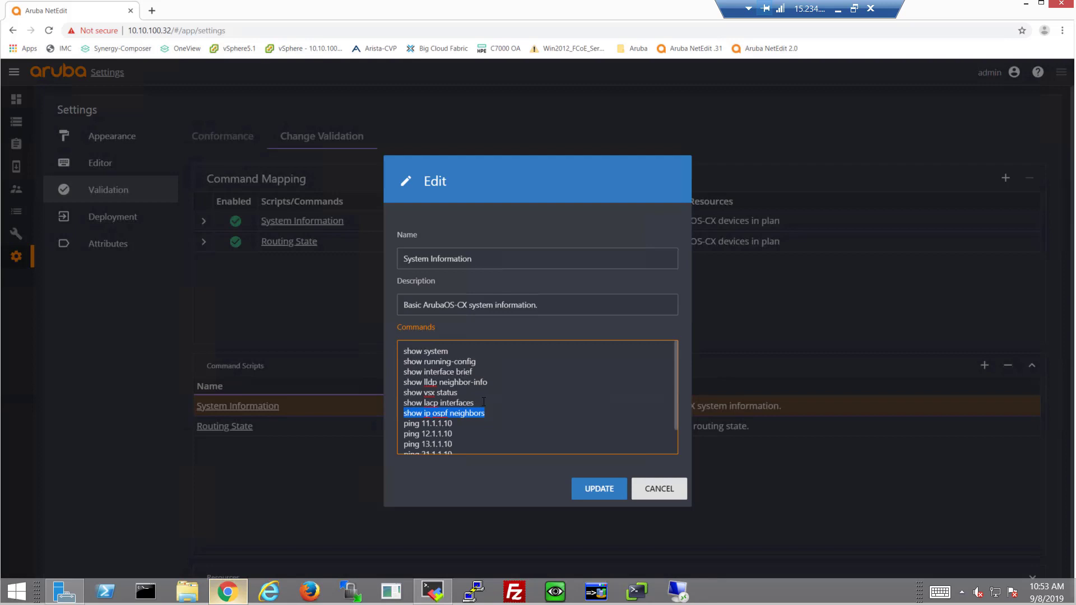
{"action": "left_click_drag", "start_coordinate": [483, 433], "coordinate": [481, 445]}
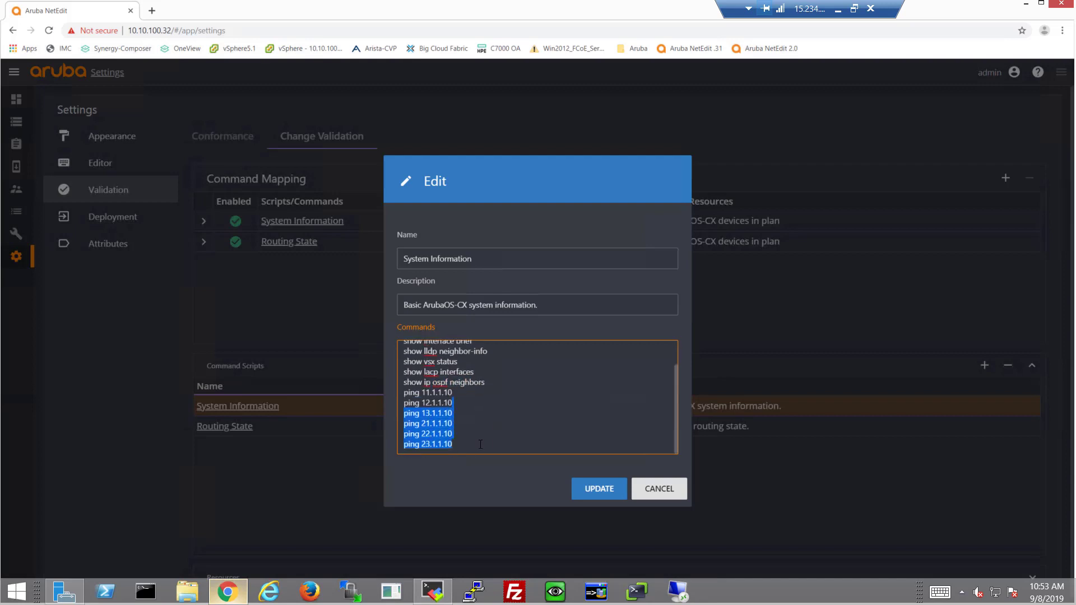
{"action": "left_click", "coordinate": [664, 492]}
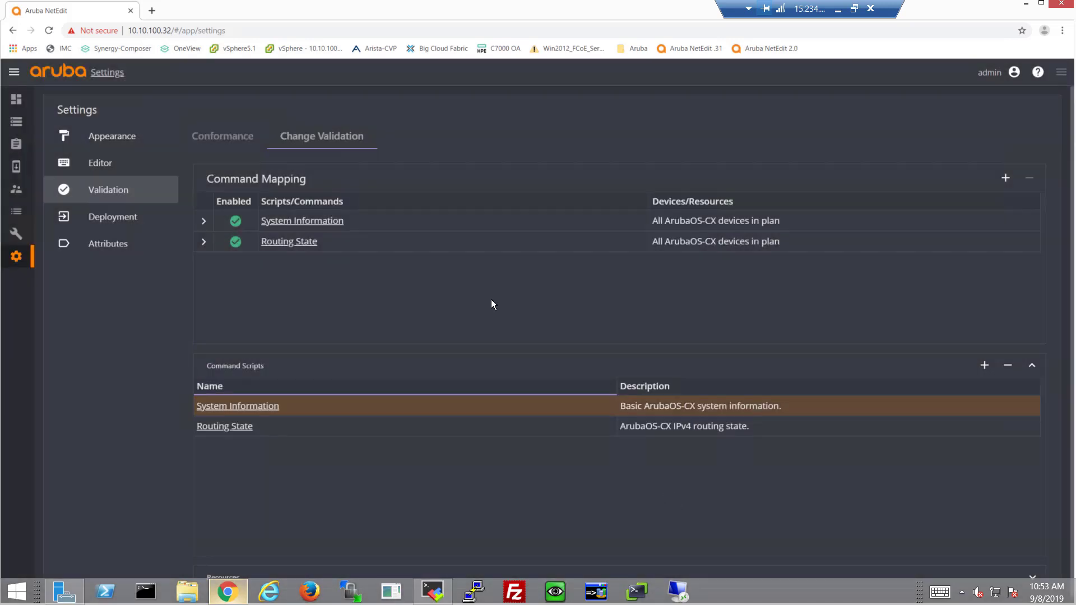
Step: Select only Spine1 and Spine2 in Devices and choose Edit Running Config
{"action": "left_click", "coordinate": [17, 124]}
{"action": "left_click", "coordinate": [58, 132]}
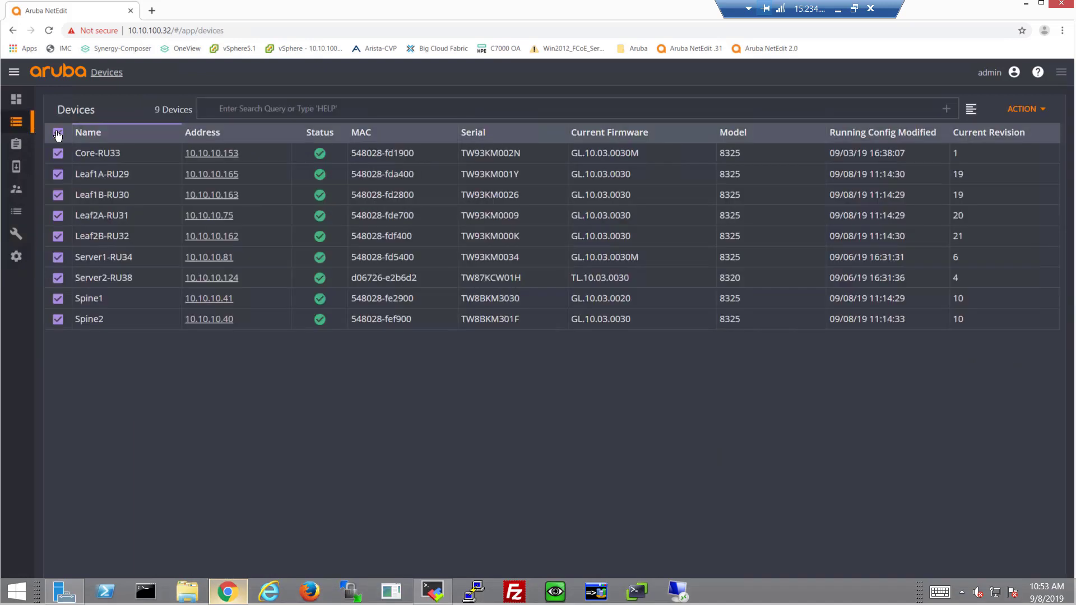
{"action": "left_click", "coordinate": [58, 298]}
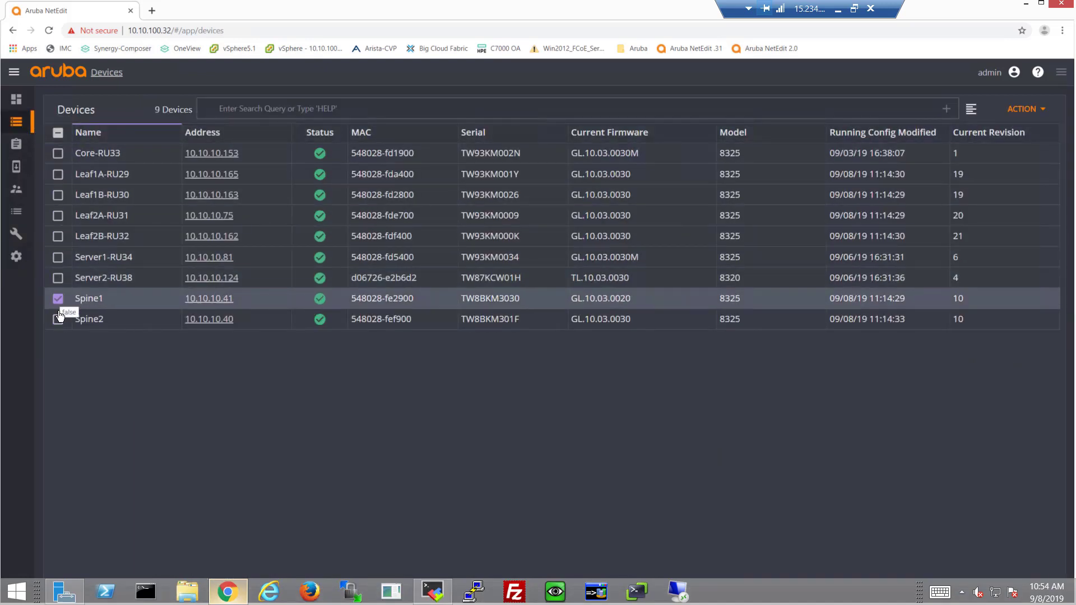
{"action": "left_click", "coordinate": [57, 319]}
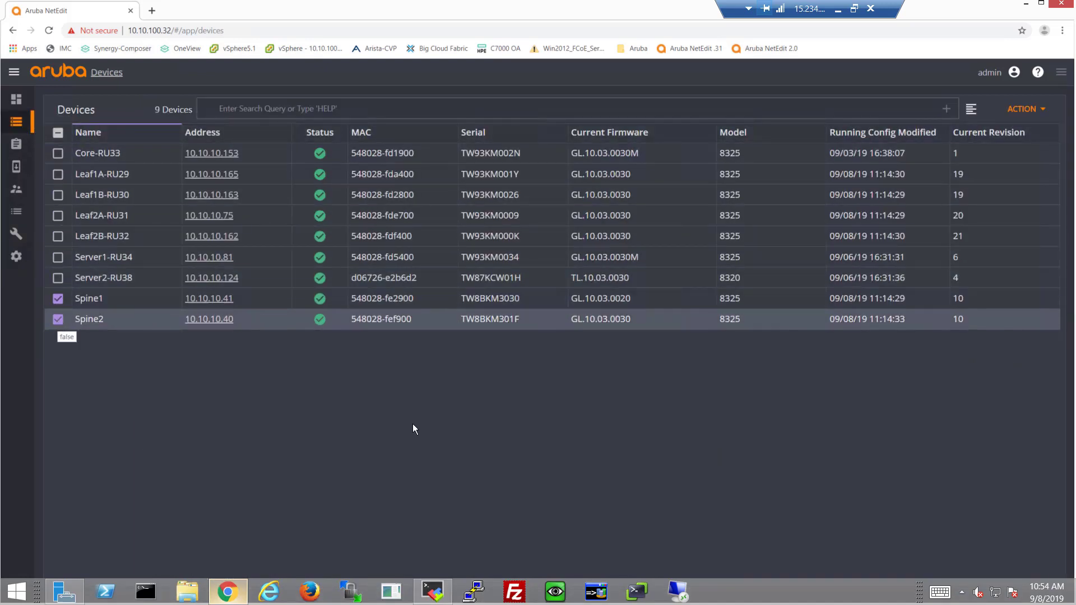
{"action": "left_click", "coordinate": [1024, 108]}
{"action": "left_click", "coordinate": [1003, 205]}
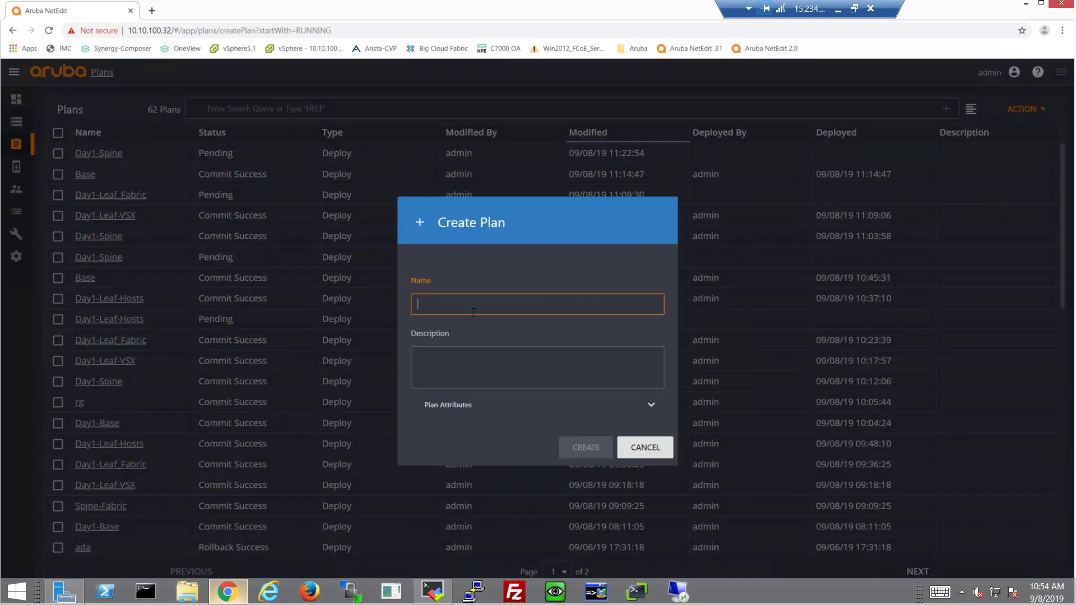
Step: Name the plan Day1-Spine and create it
{"action": "left_click", "coordinate": [449, 305]}
{"action": "type", "text": "Day1-Spine"}
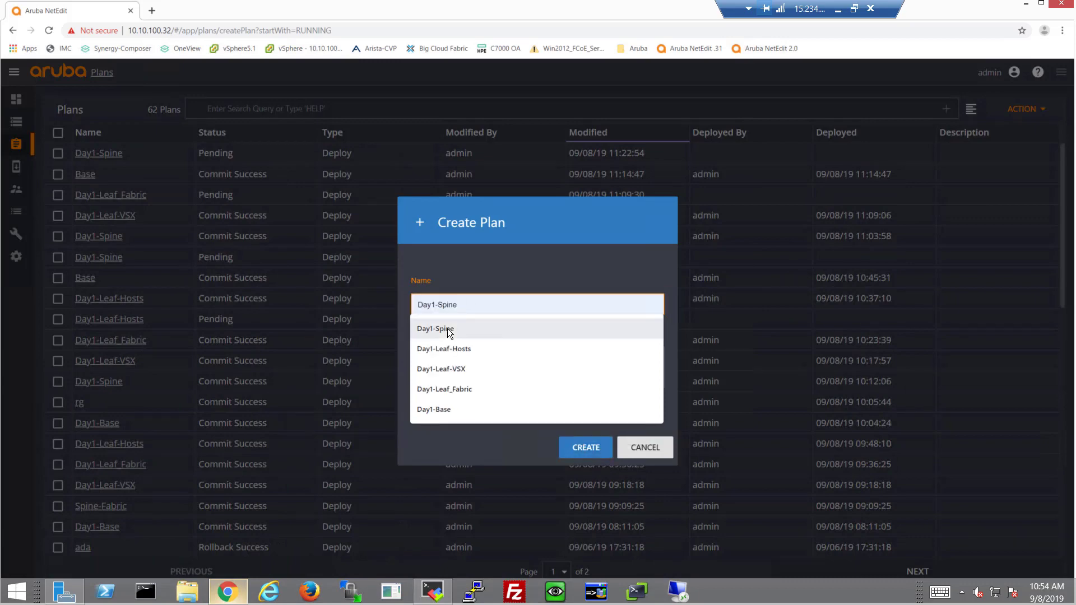
{"action": "left_click", "coordinate": [447, 328]}
{"action": "left_click", "coordinate": [580, 451]}
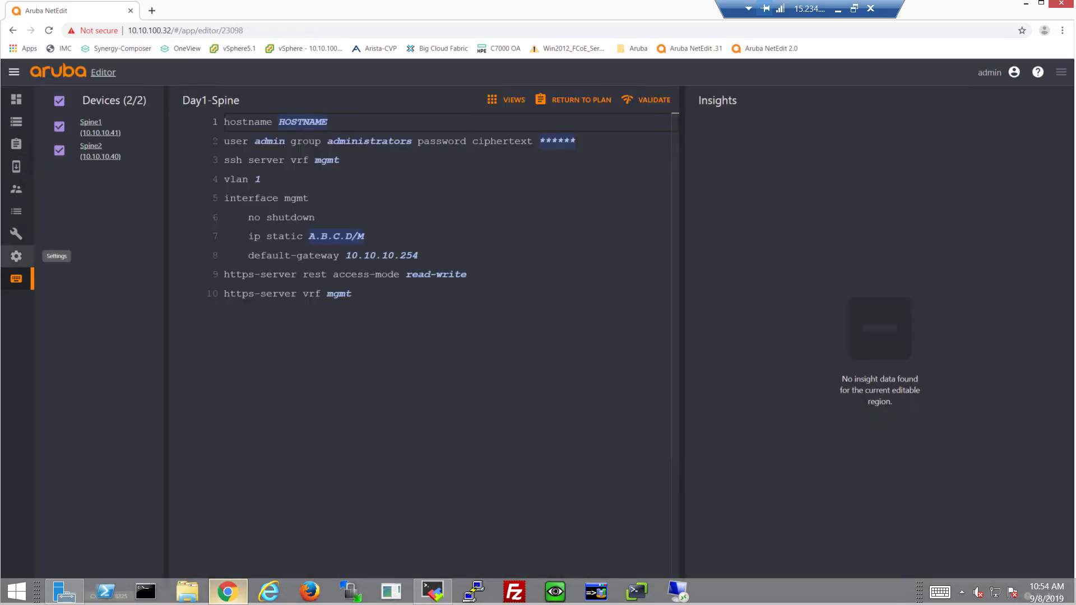
Step: Append 'router ospf 1' with an indented 'area 0', leaving an unindented empty line below
{"action": "left_click", "coordinate": [359, 296]}
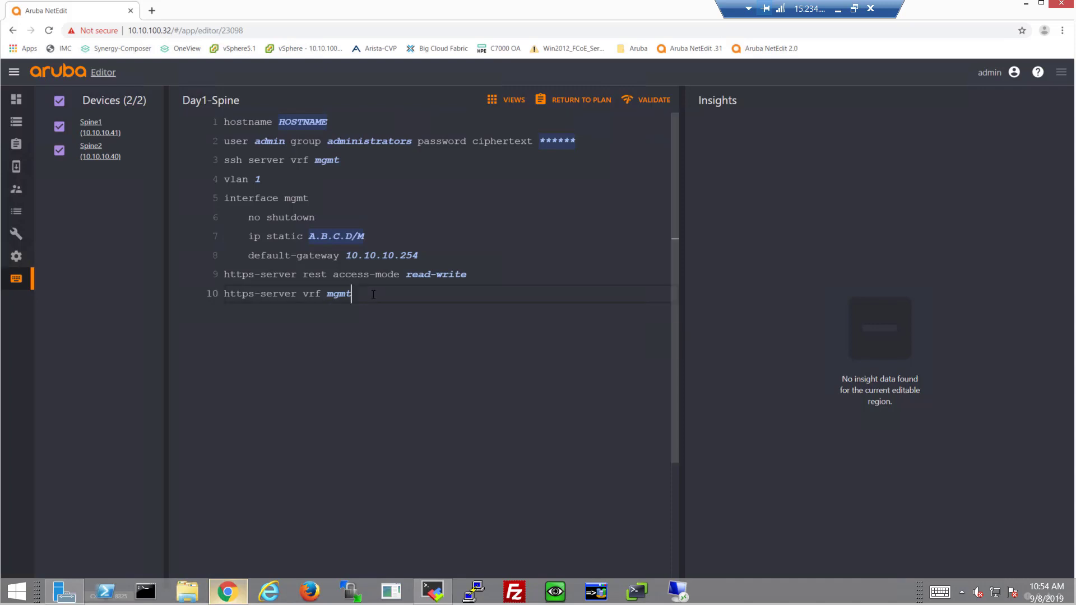
{"action": "key", "text": "Return"}
{"action": "type", "text": "router ospf"}
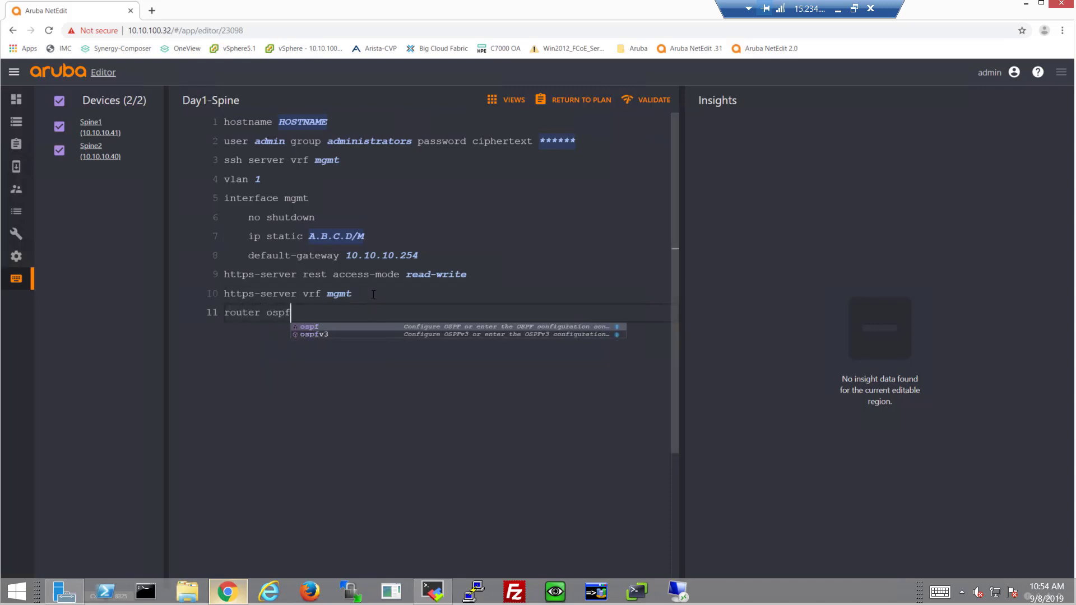
{"action": "type", "text": " 1"}
{"action": "key", "text": "Return"}
{"action": "key", "text": "Up"}
{"action": "key", "text": "Up"}
{"action": "key", "text": "Up"}
{"action": "key", "text": "Up"}
{"action": "key", "text": "Up"}
{"action": "key", "text": "Up"}
{"action": "key", "text": "Up"}
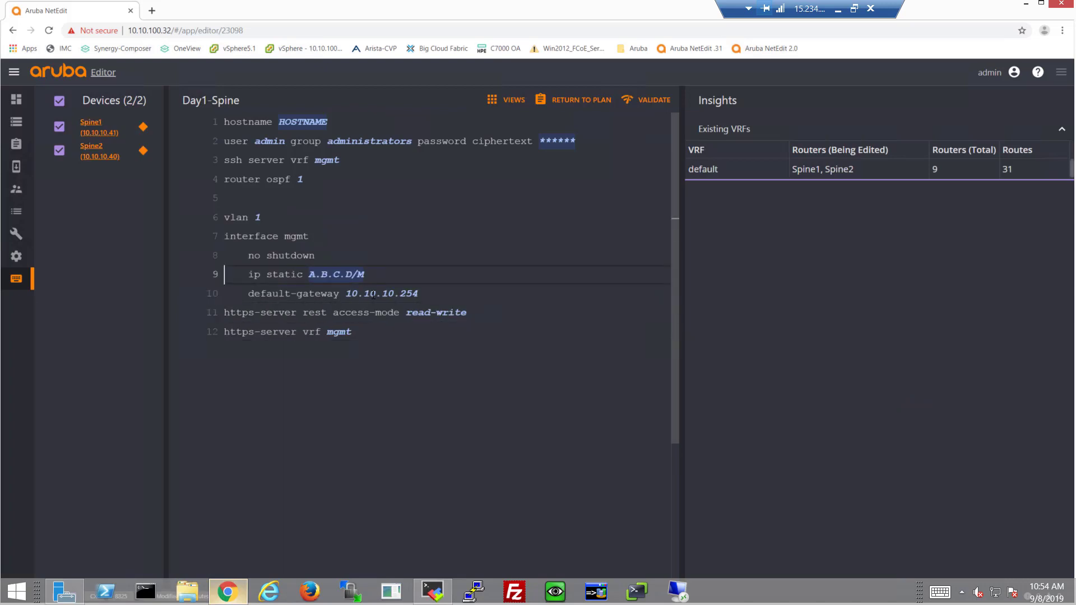
{"action": "key", "text": "Tab"}
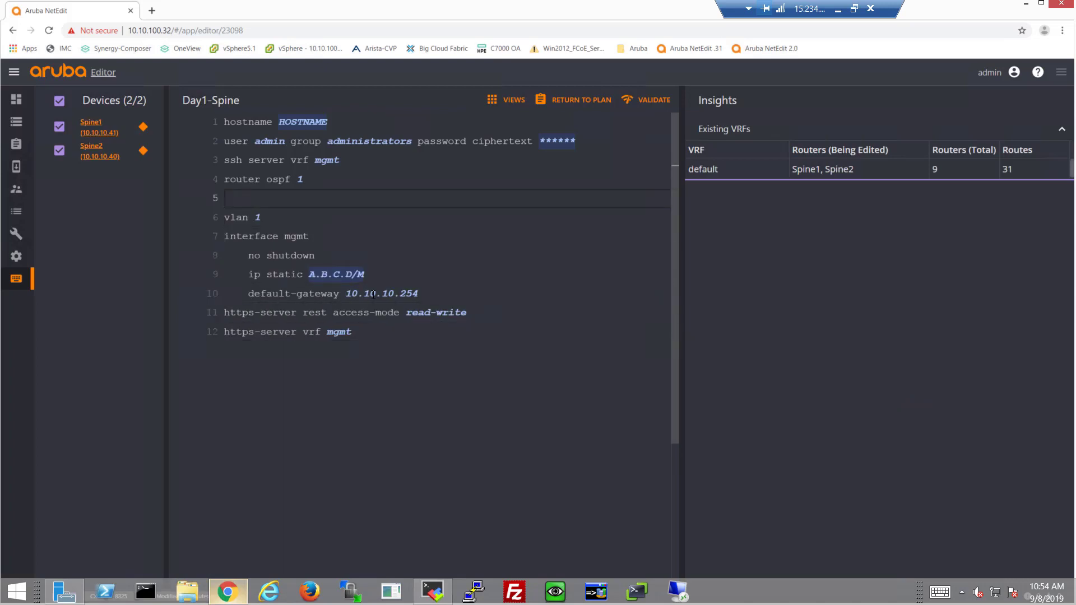
{"action": "type", "text": "area 0"}
{"action": "key", "text": "Return"}
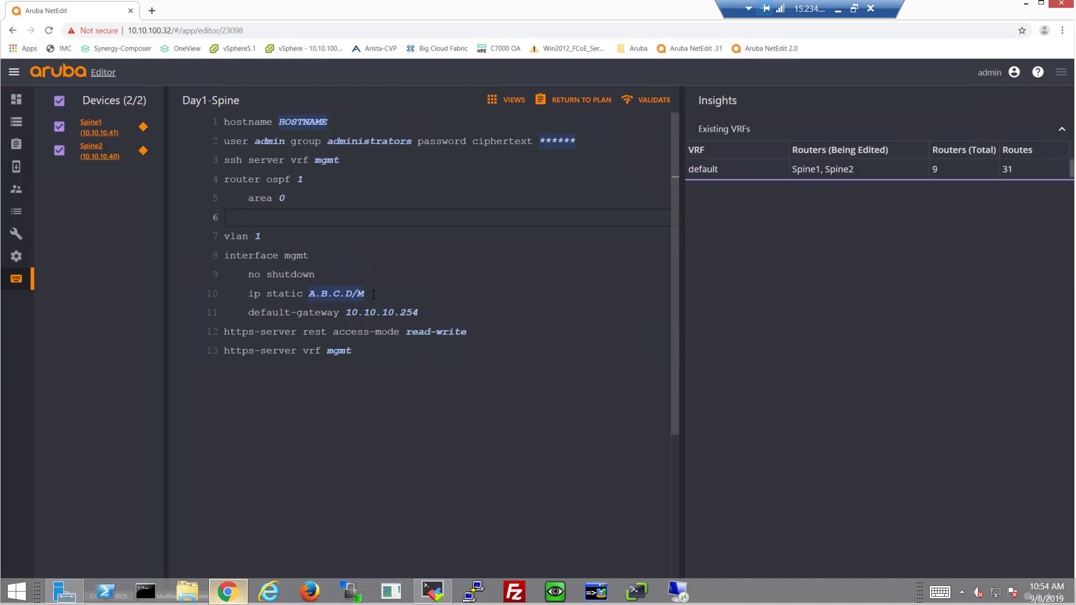
{"action": "key", "text": "BackSpace"}
{"action": "key", "text": "BackSpace"}
{"action": "key", "text": "BackSpace"}
{"action": "key", "text": "BackSpace"}
{"action": "key", "text": "BackSpace"}
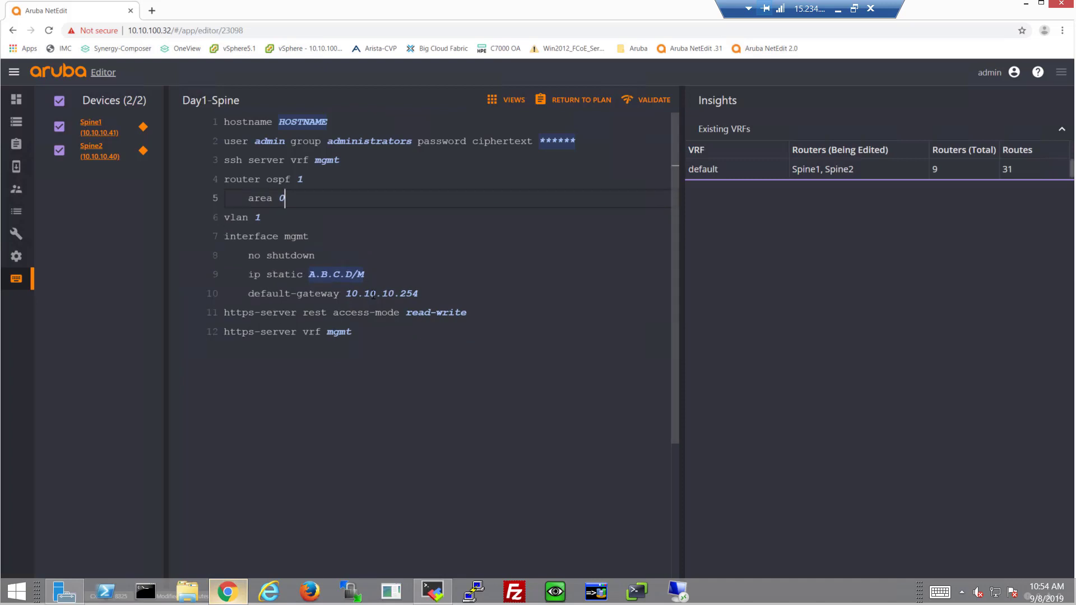
{"action": "key", "text": "Return"}
{"action": "key", "text": "BackSpace"}
{"action": "key", "text": "BackSpace"}
{"action": "key", "text": "BackSpace"}
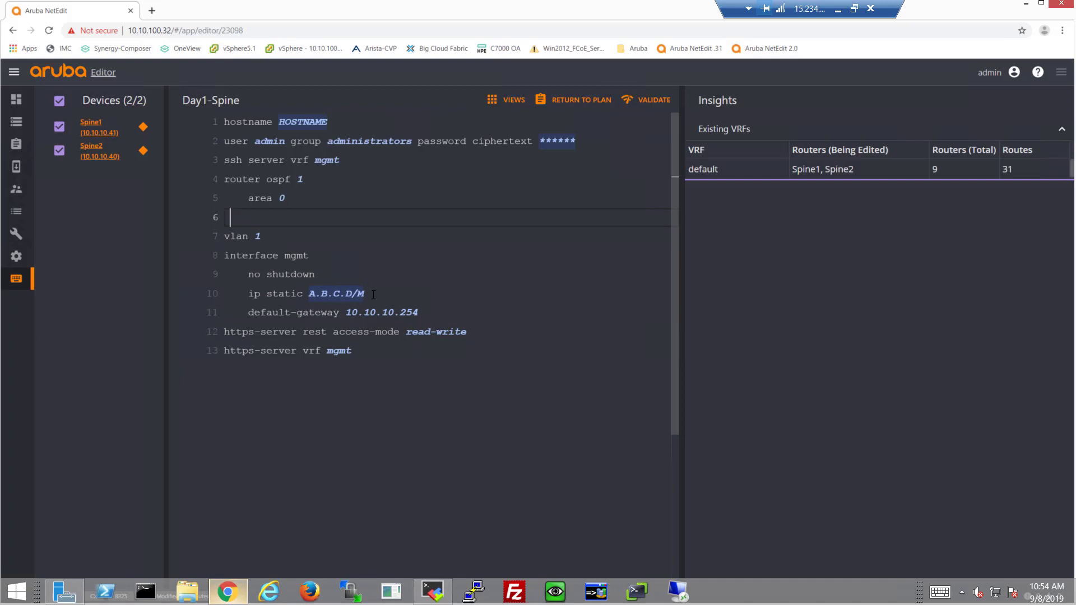
{"action": "key", "text": "BackSpace"}
Step: Add interface 1/1/1 with no shutdown, ip mtu 9198 and mtu 9198
{"action": "type", "text": "interf"}
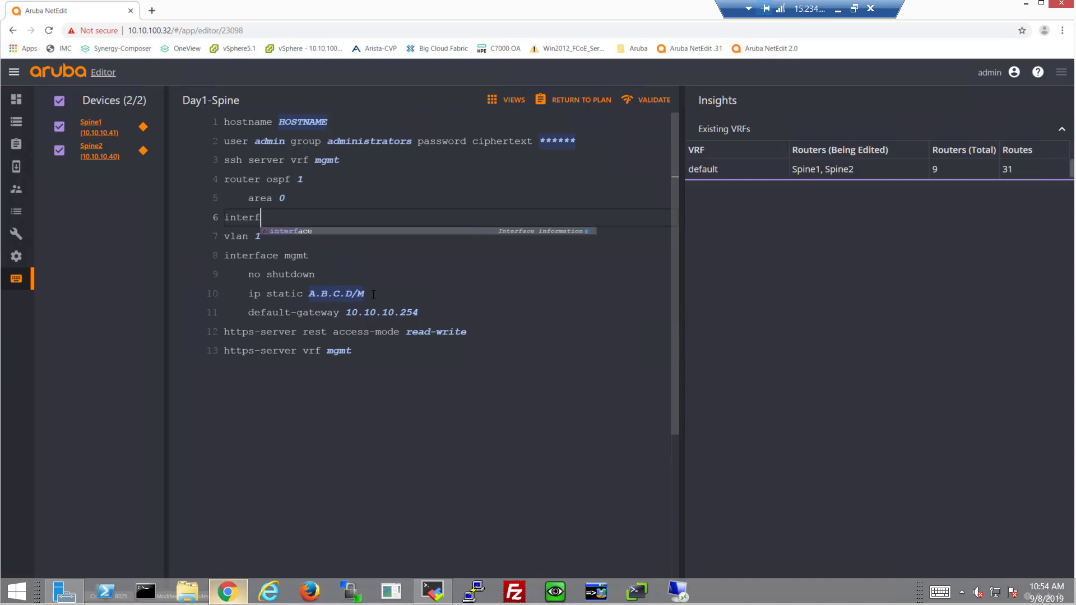
{"action": "type", "text": "ace 1/1/1"}
{"action": "key", "text": "Return"}
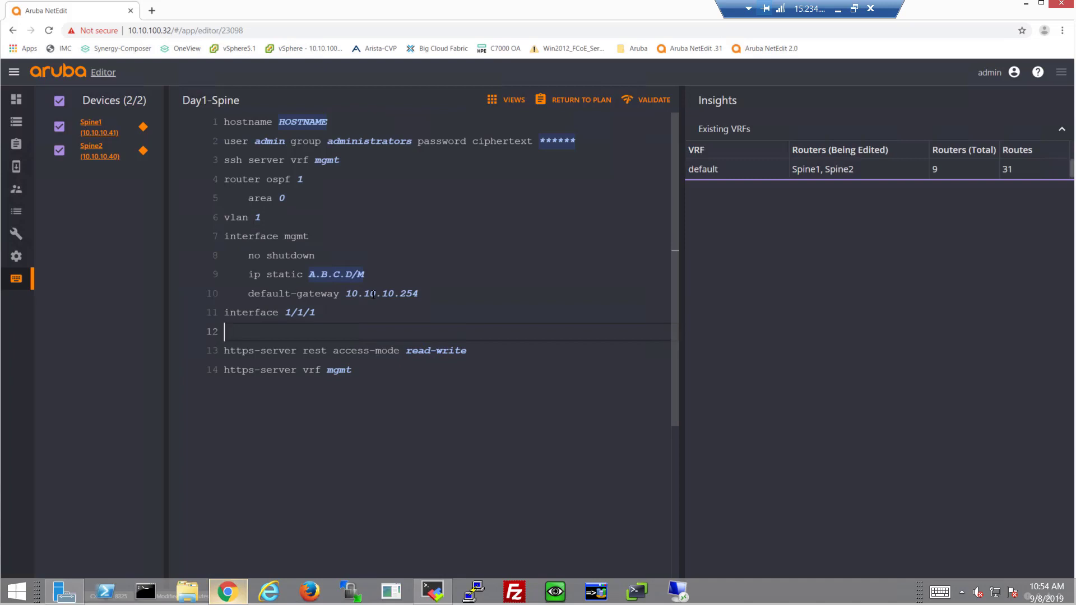
{"action": "key", "text": "Tab"}
{"action": "type", "text": "no shut"}
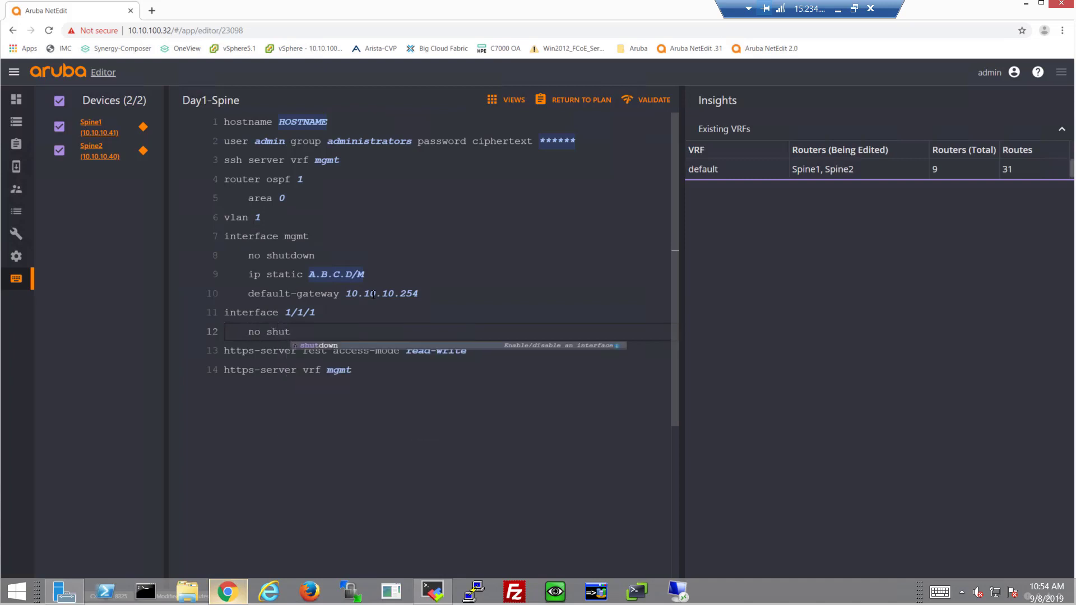
{"action": "key", "text": "Return"}
{"action": "key", "text": "Return"}
{"action": "type", "text": "ip mtu 98"}
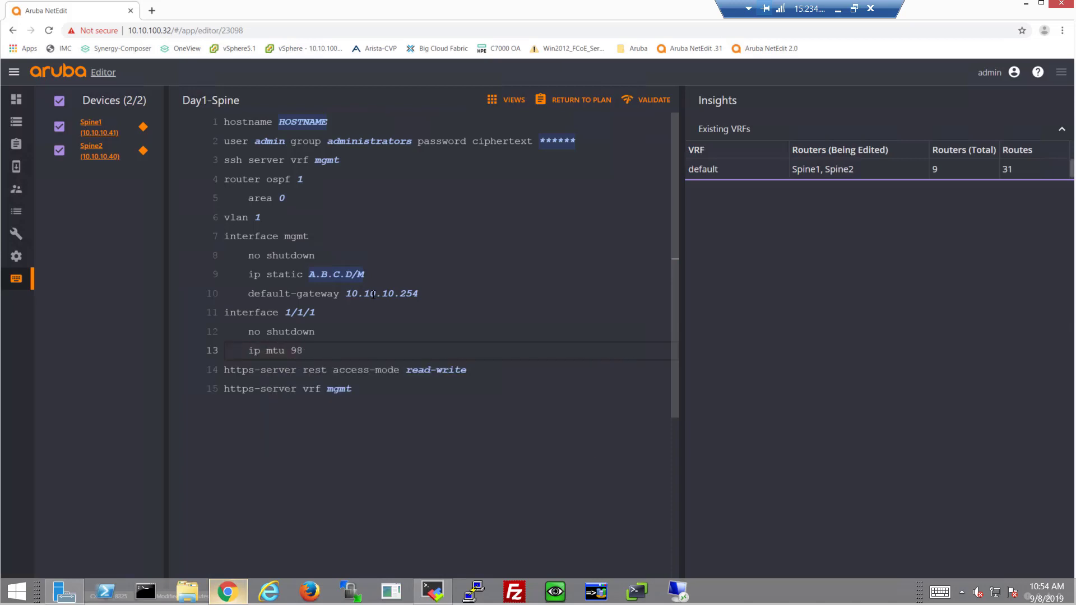
{"action": "key", "text": "BackSpace"}
{"action": "type", "text": "198"}
{"action": "key", "text": "Return"}
{"action": "key", "text": "BackSpace"}
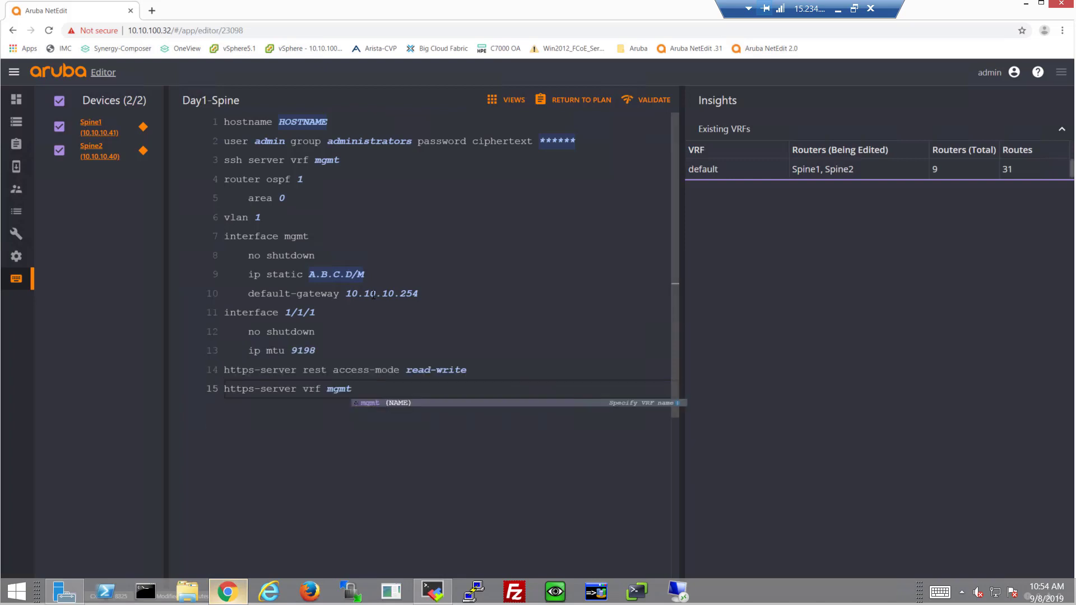
{"action": "key", "text": "Return"}
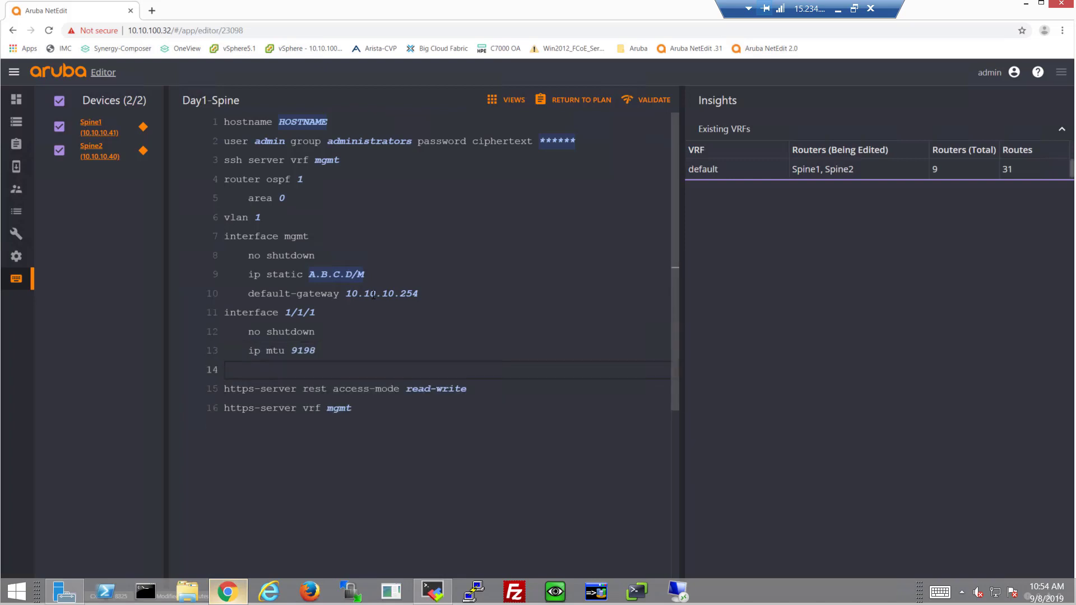
{"action": "type", "text": "mtu "}
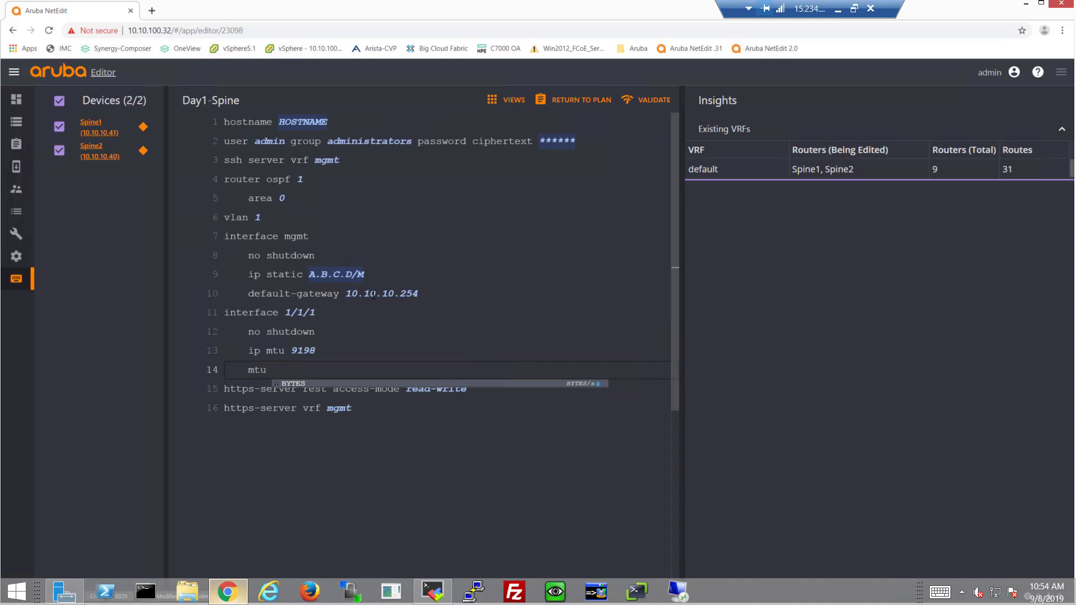
{"action": "type", "text": "9198"}
{"action": "key", "text": "Return"}
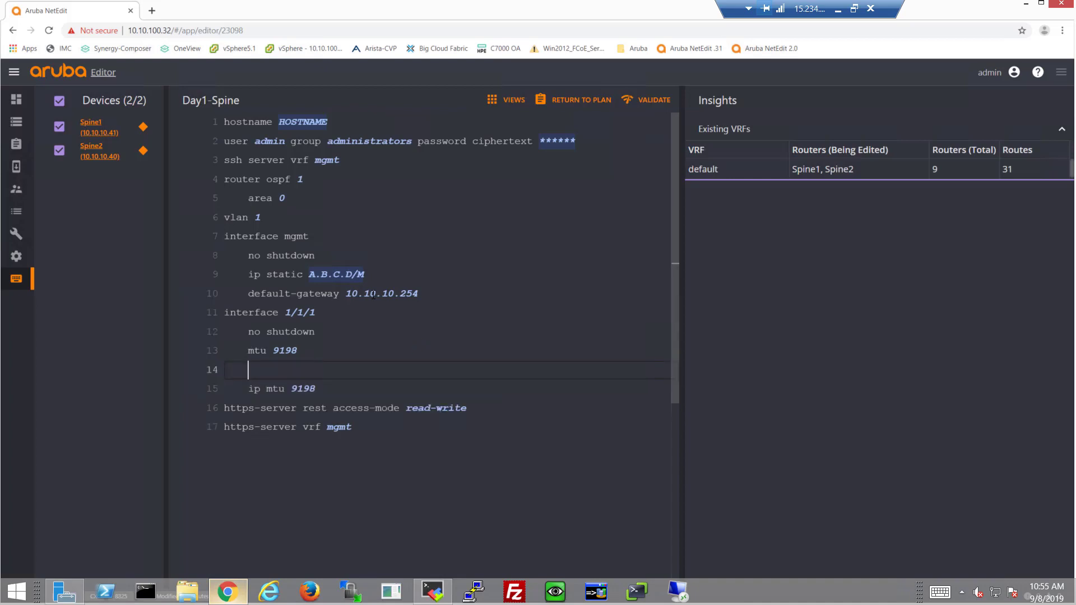
Step: Describe interface 1/1/1 as Leaf1A and address it 10.1.1.1/31
{"action": "type", "text": "description"}
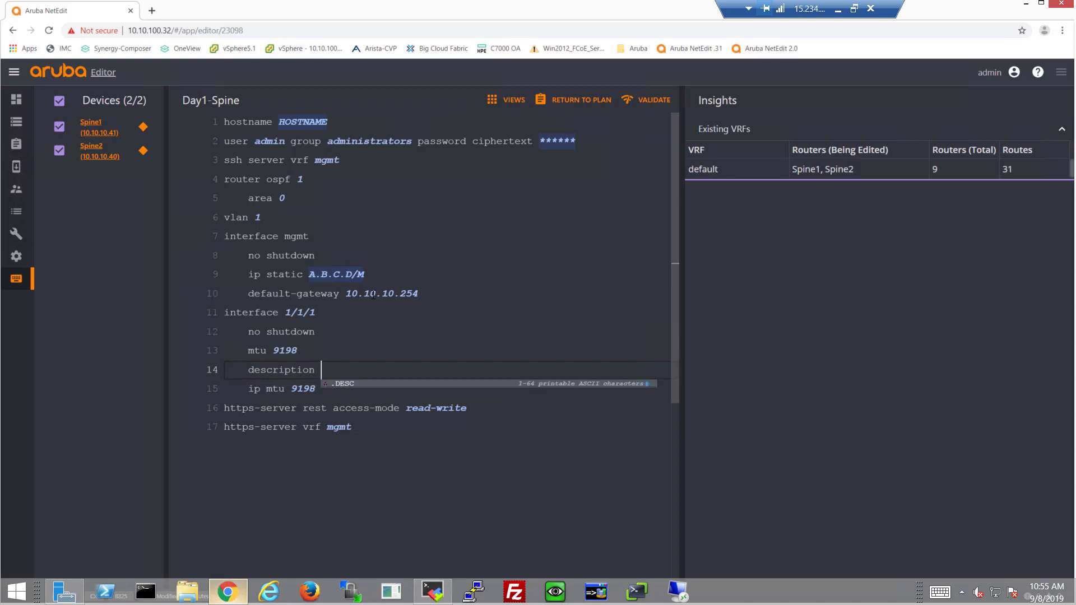
{"action": "type", "text": " Leaf1A"}
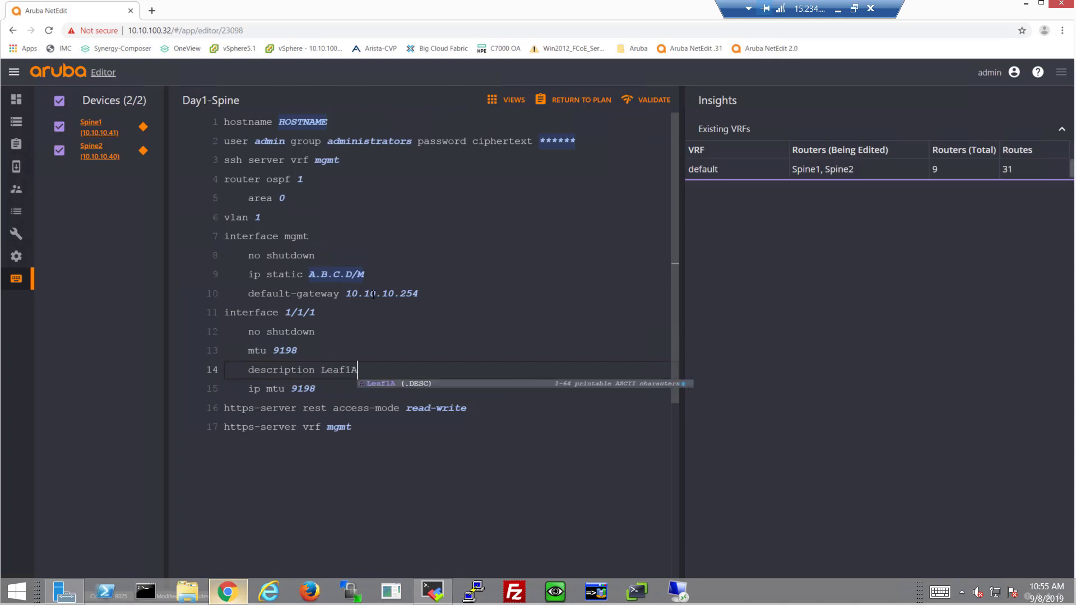
{"action": "key", "text": "Return"}
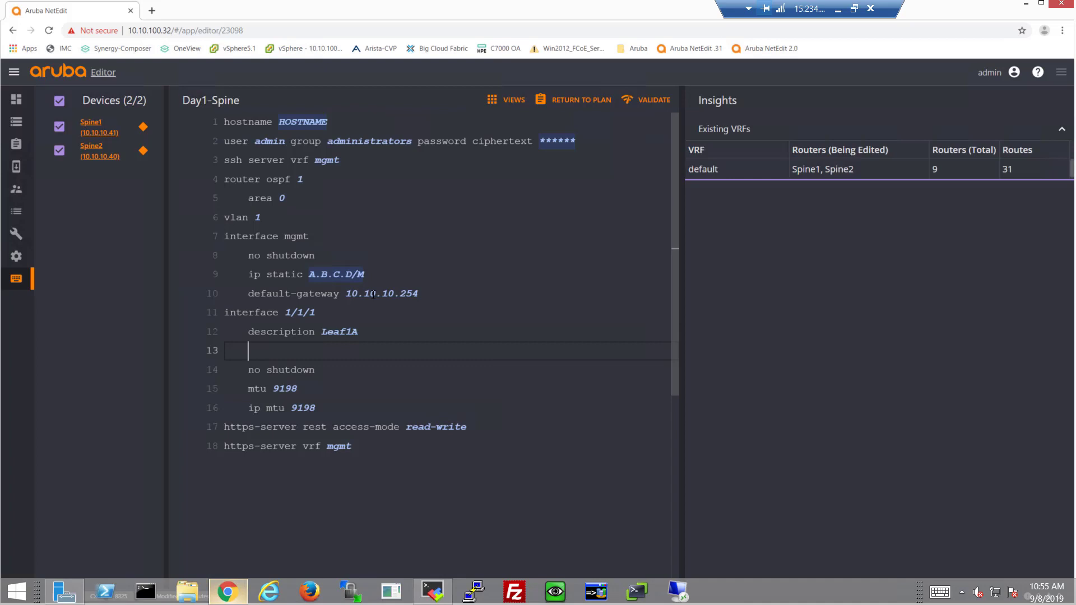
{"action": "type", "text": "ip address 10.1.1.1/31"}
{"action": "key", "text": "Return"}
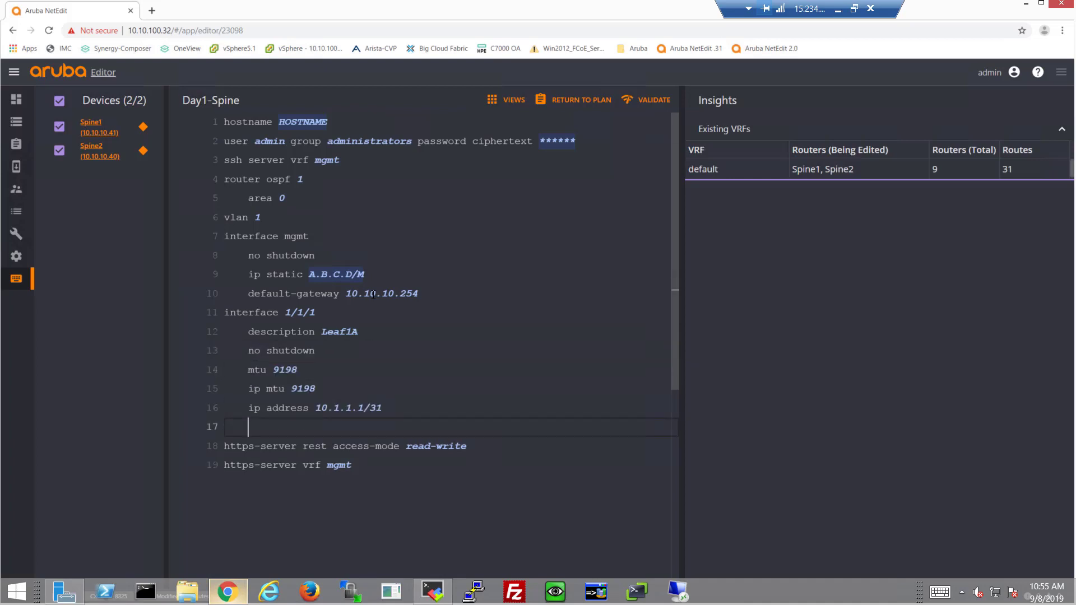
Step: Add 'ip ospf 1 area 0' and 'ip ospf network point-to-point' under interface 1/1/1
{"action": "type", "text": "ip ospf"}
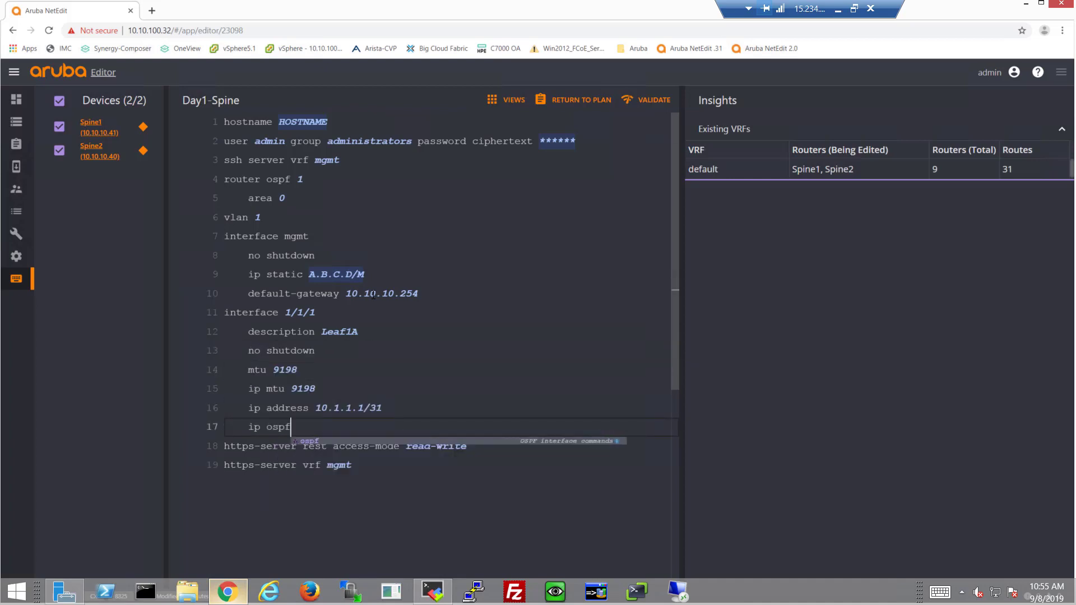
{"action": "type", "text": " 1 area 0"}
{"action": "key", "text": "Return"}
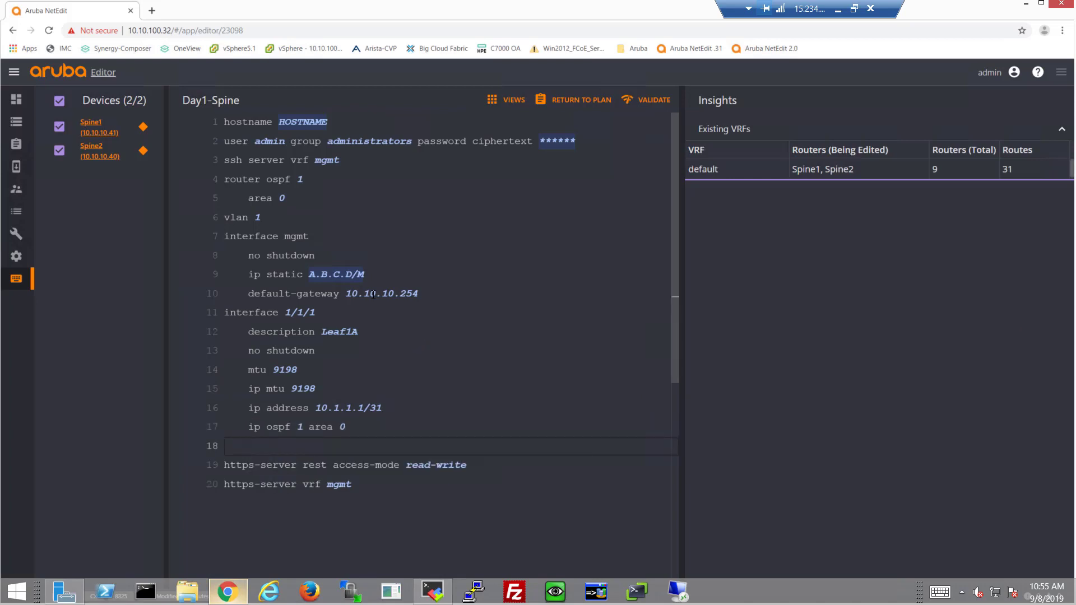
{"action": "type", "text": "ip os"}
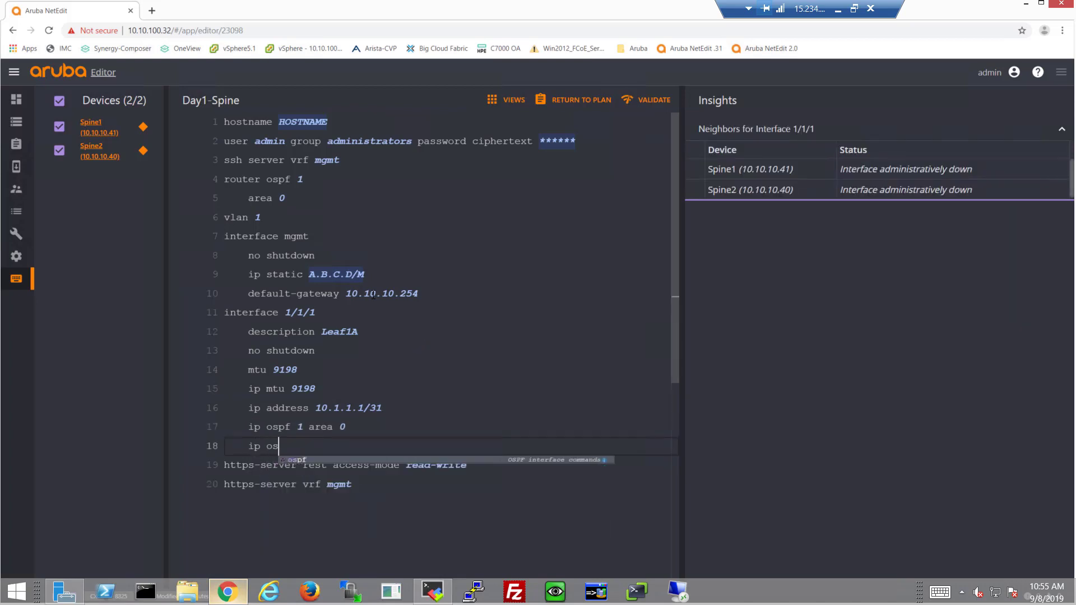
{"action": "type", "text": "pf network point-to-point"}
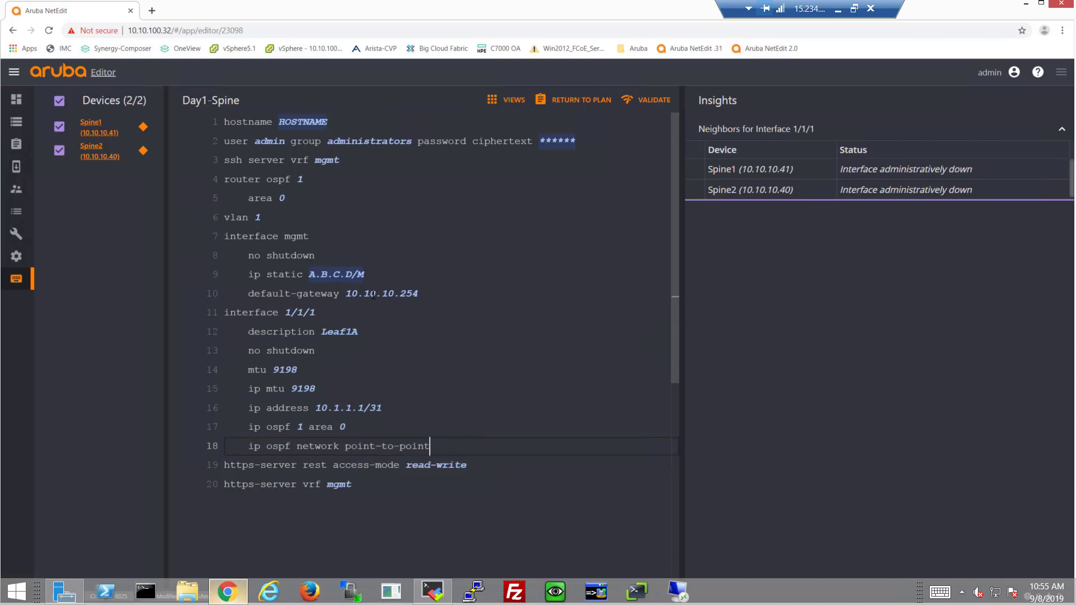
{"action": "key", "text": "Return"}
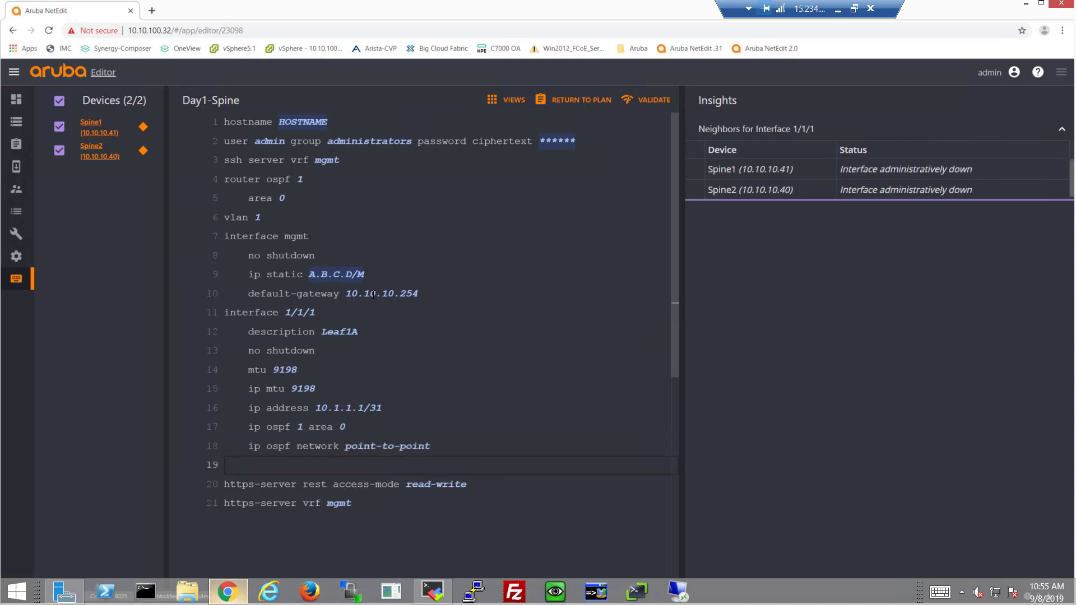
{"action": "key", "text": "BackSpace"}
{"action": "key", "text": "BackSpace"}
{"action": "key", "text": "BackSpace"}
{"action": "key", "text": "BackSpace"}
{"action": "key", "text": "BackSpace"}
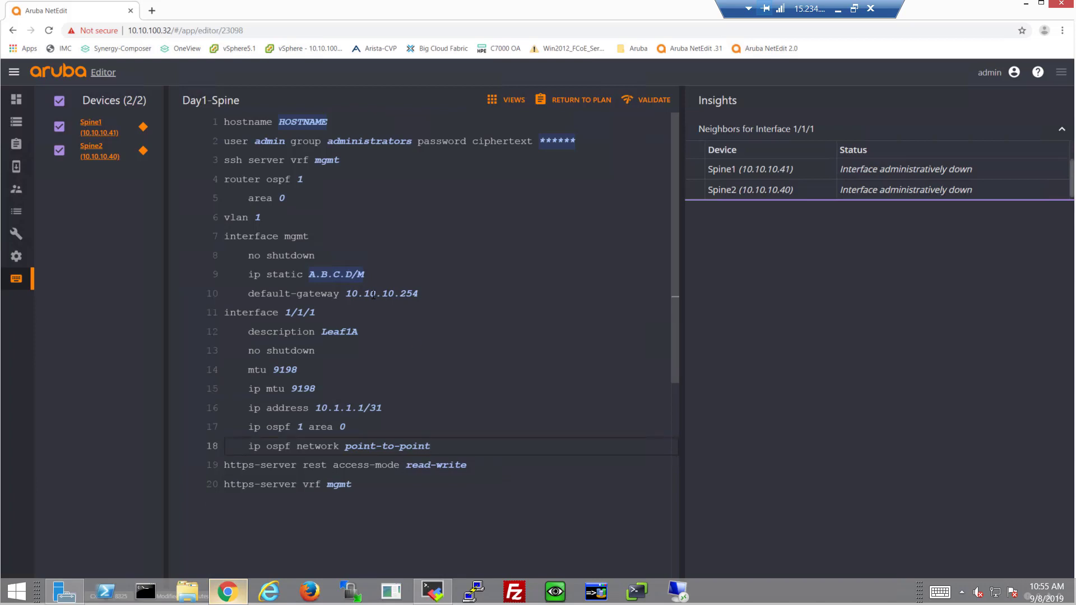
{"action": "mouse_move", "coordinate": [368, 293]}
Step: Change interface 1/1/1's Spine2 address to 10.1.1.9/31, keeping Spine1 at 10.1.1.1/31
{"action": "left_click", "coordinate": [369, 409]}
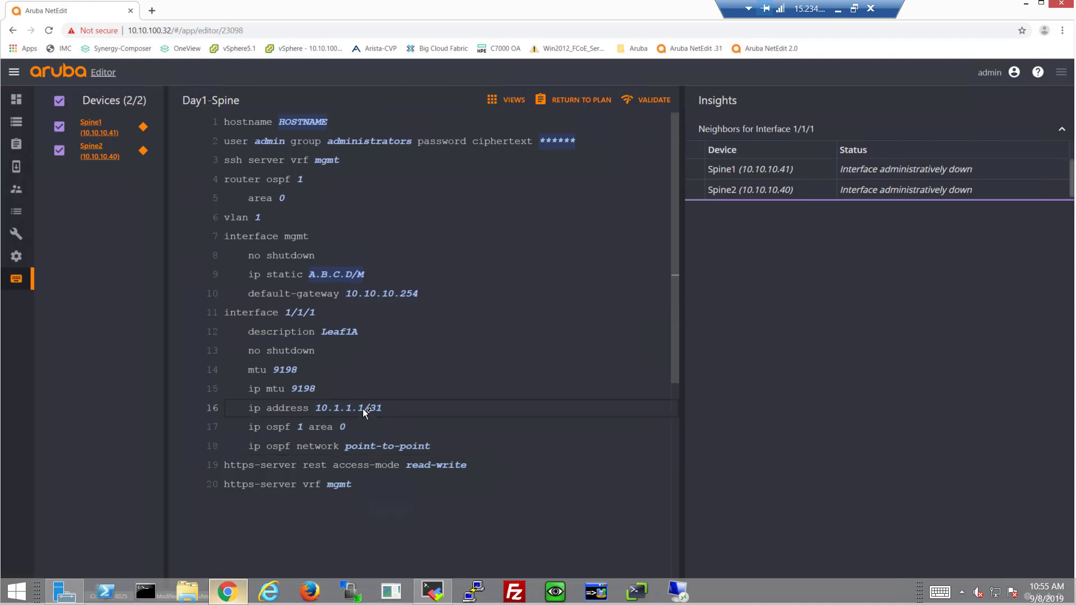
{"action": "left_click", "coordinate": [317, 468]}
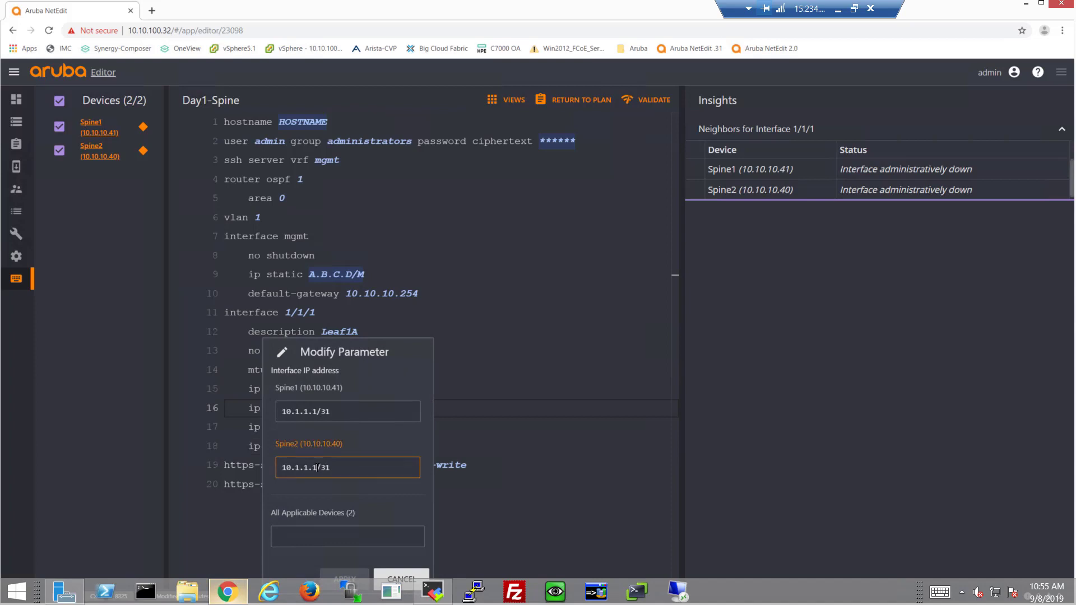
{"action": "key", "text": "BackSpace"}
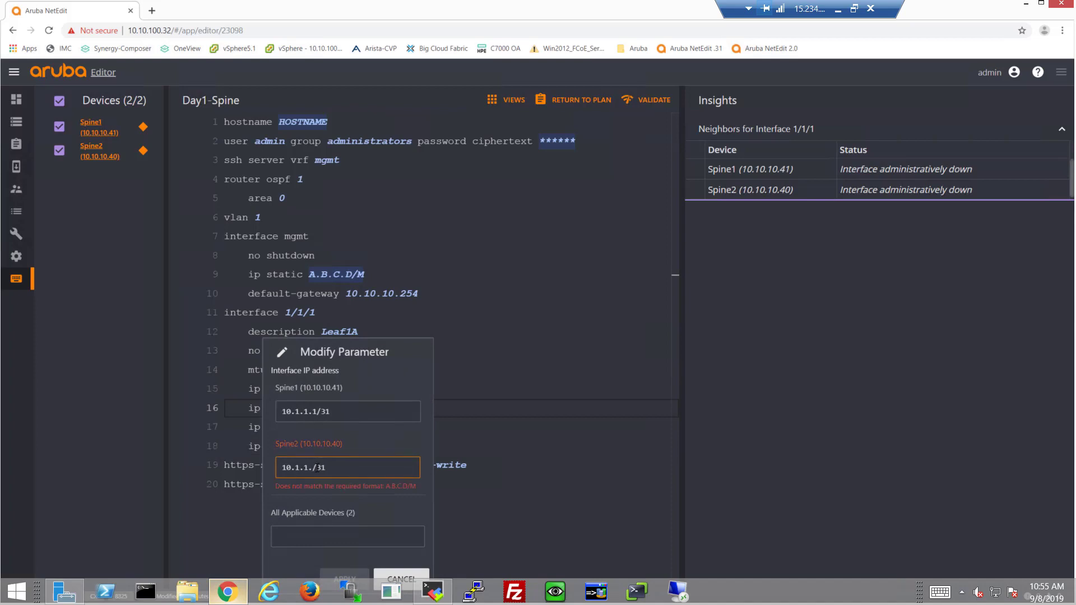
{"action": "type", "text": "9"}
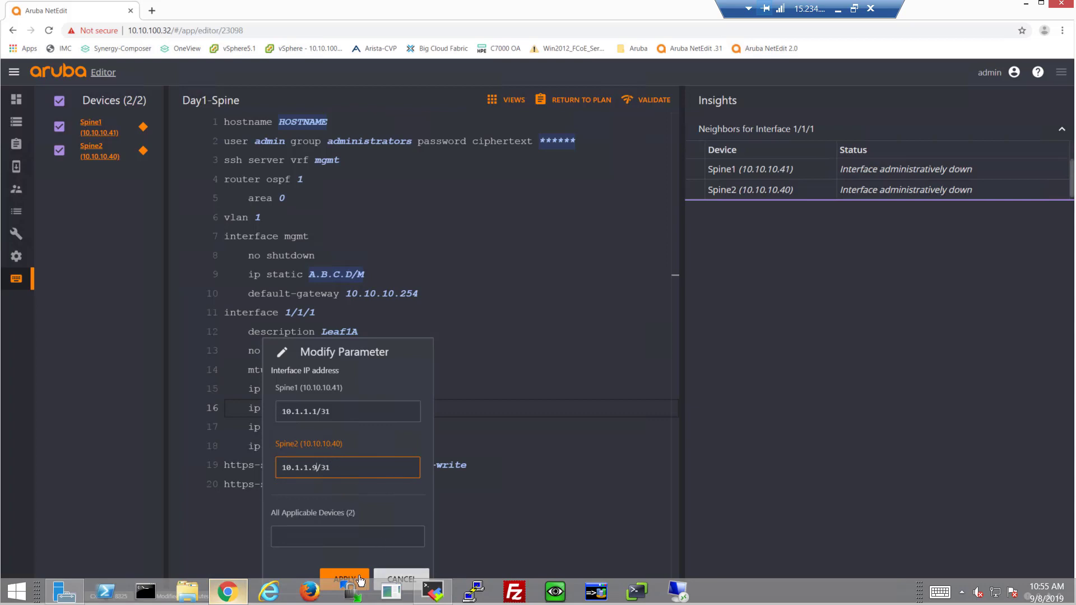
{"action": "left_click", "coordinate": [353, 579]}
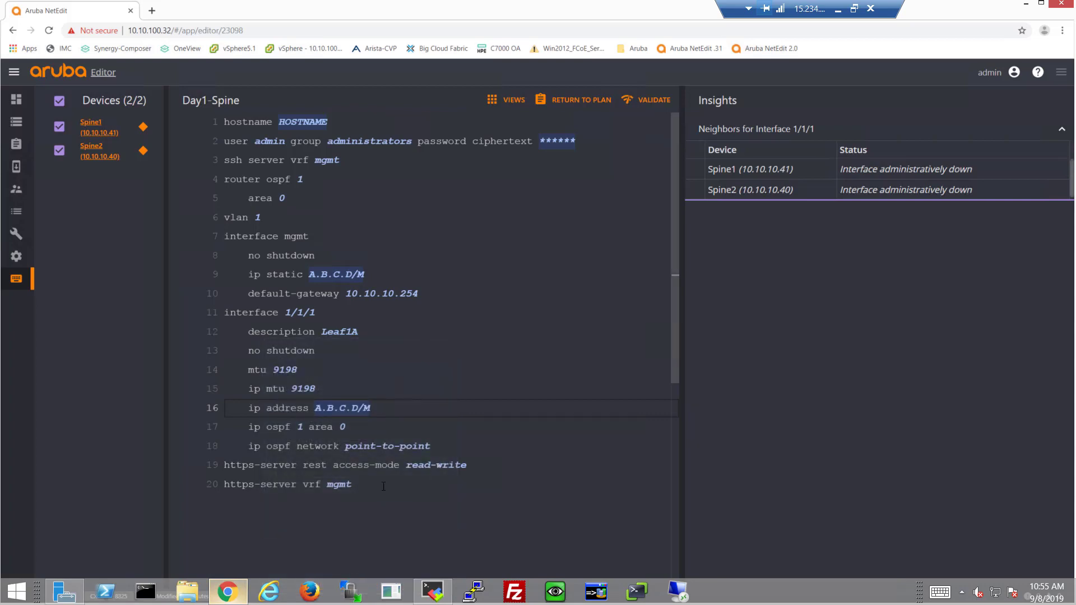
Step: Duplicate the interface 1/1/1 block as interface 1/1/2 with description Leaf1B
{"action": "left_click_drag", "start_coordinate": [437, 449], "coordinate": [234, 335]}
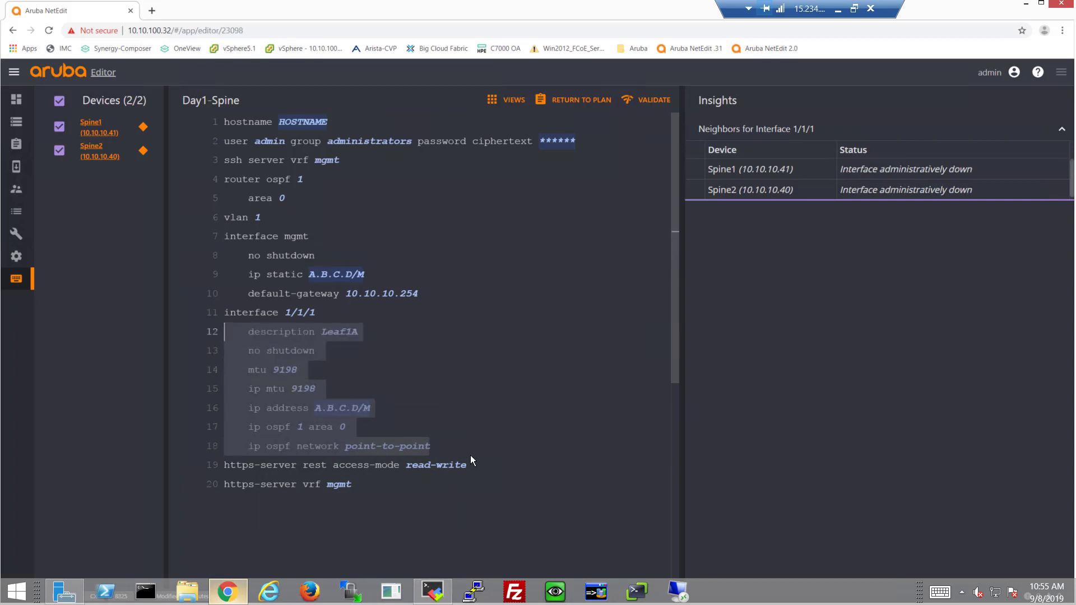
{"action": "left_click", "coordinate": [463, 443]}
{"action": "key", "text": "Return"}
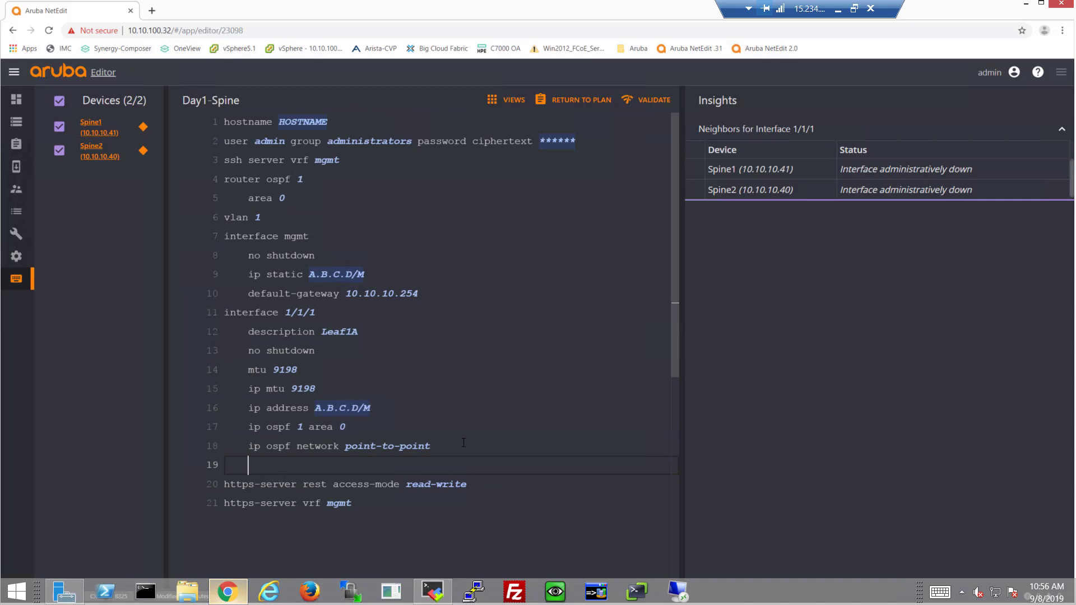
{"action": "key", "text": "BackSpace"}
{"action": "key", "text": "BackSpace"}
{"action": "key", "text": "BackSpace"}
{"action": "key", "text": "BackSpace"}
{"action": "type", "text": "int"}
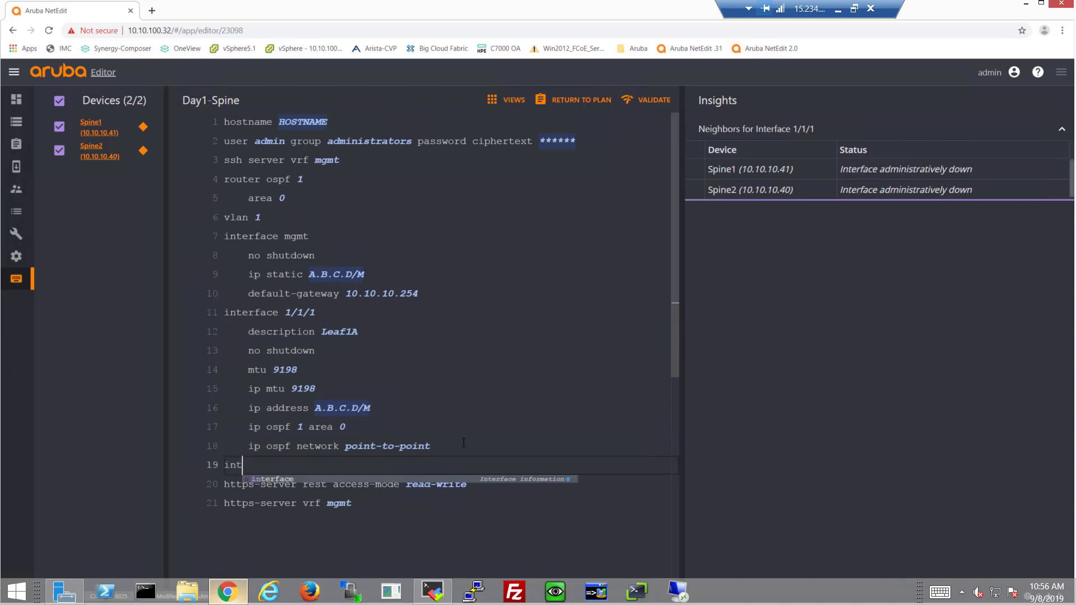
{"action": "type", "text": "erface 1/1/2"}
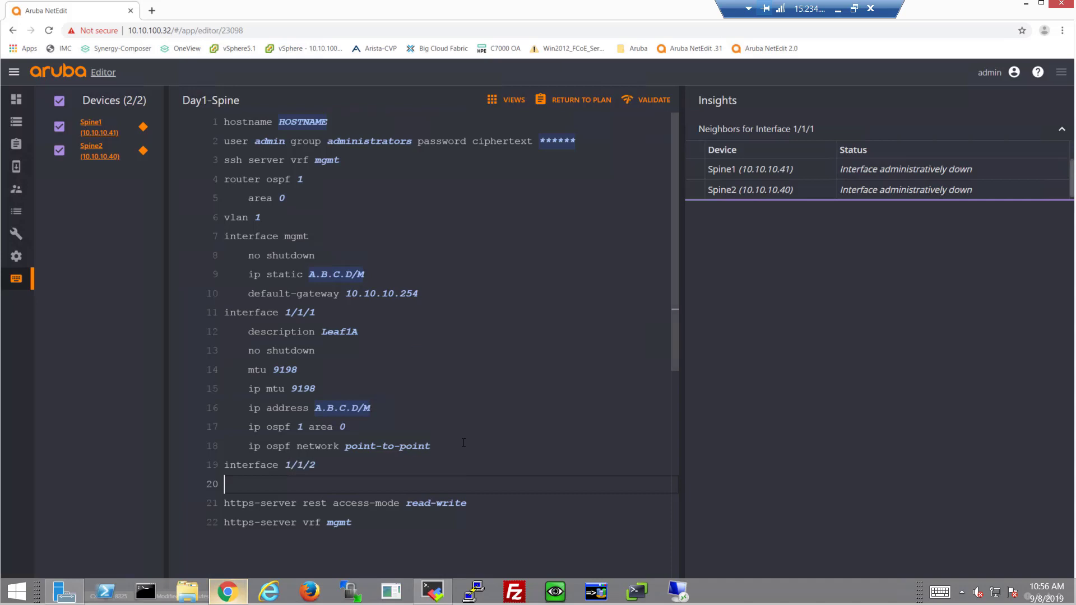
{"action": "type", "text": "description Leaf1A     no shutdown     mtu 9198     ip mtu 9198     ip address 10.1.1.1/31     ip ospf 1 area 0     ip ospf network point-to-point"}
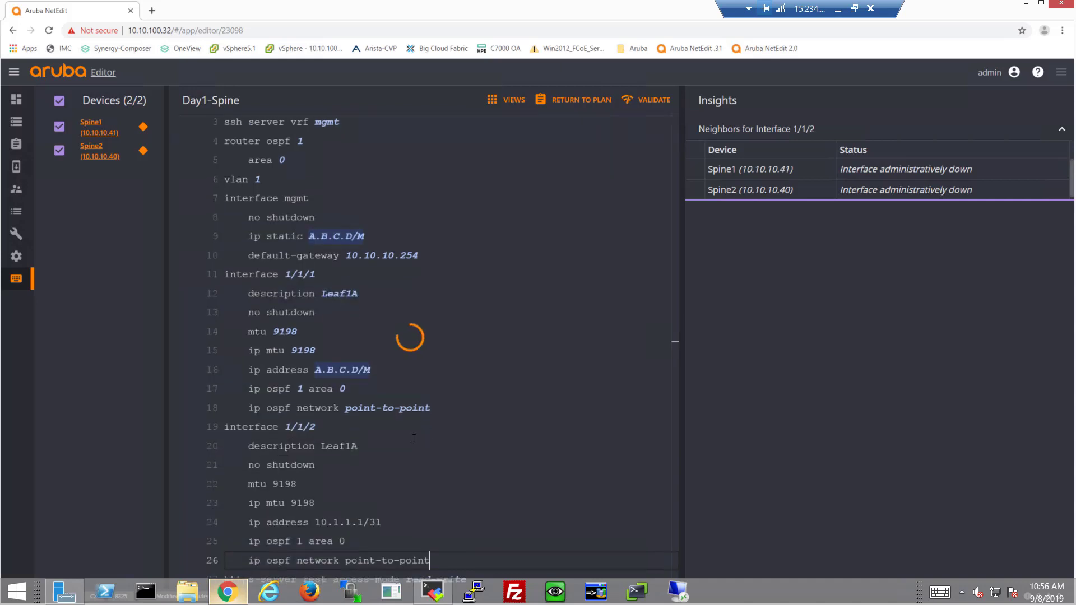
{"action": "left_click", "coordinate": [375, 422]}
{"action": "key", "text": "BackSpace"}
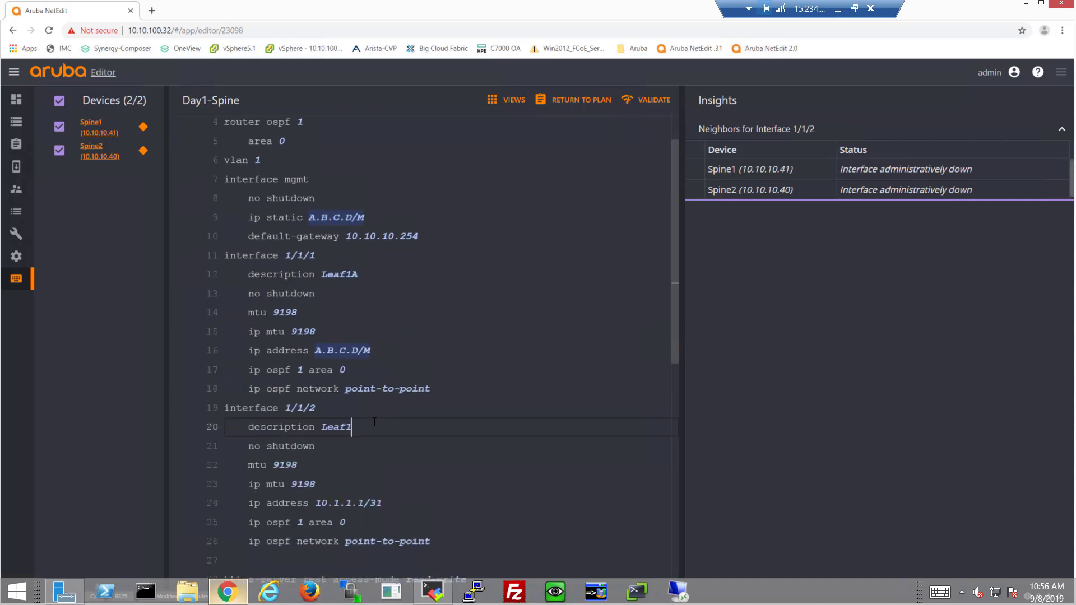
{"action": "type", "text": "B"}
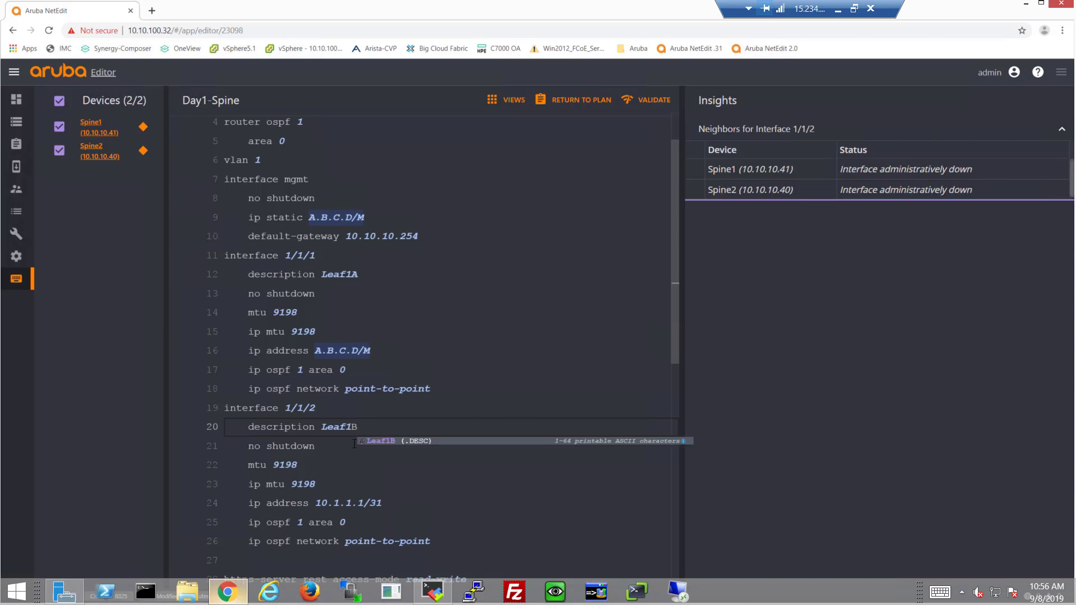
{"action": "key", "text": "Escape"}
Step: Edit interface 1/1/2's per-spine addresses, making Spine1 10.1.1.3/31
{"action": "scroll", "coordinate": [355, 444], "scroll_direction": "down", "scroll_amount": 2}
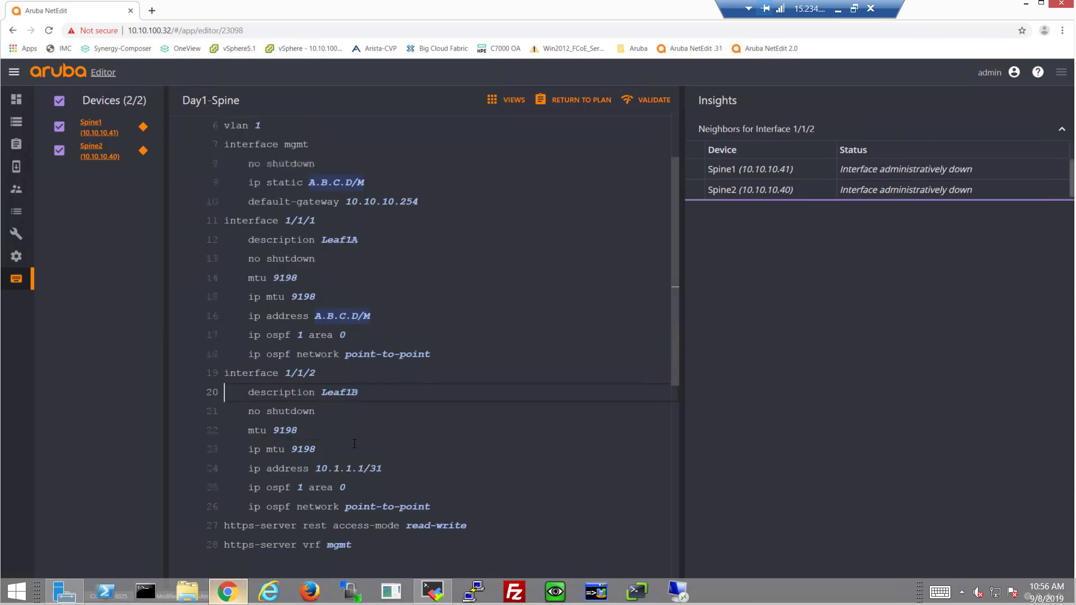
{"action": "left_click", "coordinate": [351, 436]}
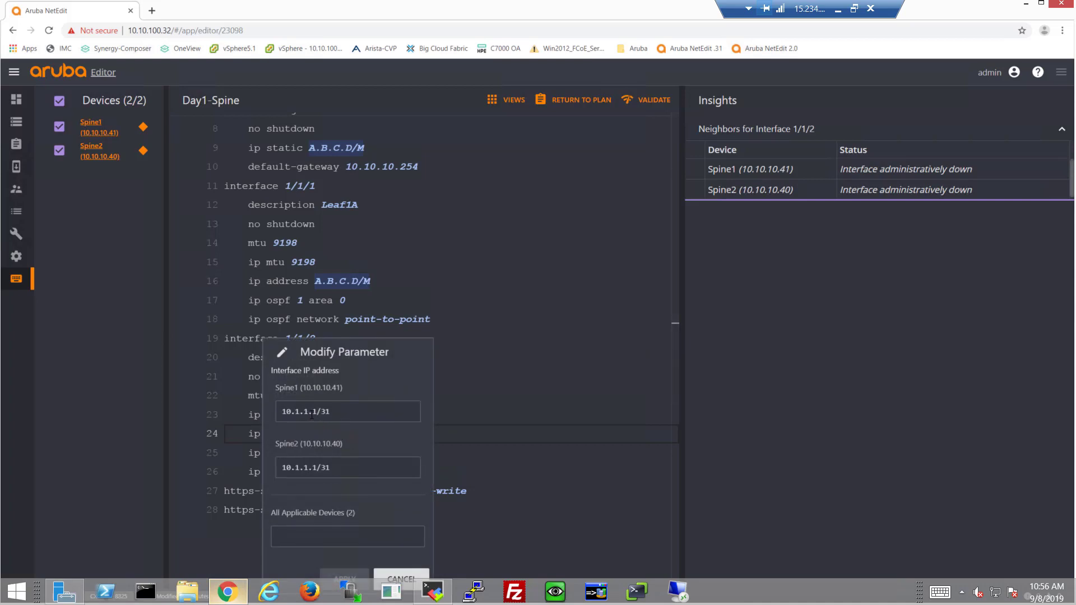
{"action": "left_click", "coordinate": [314, 470]}
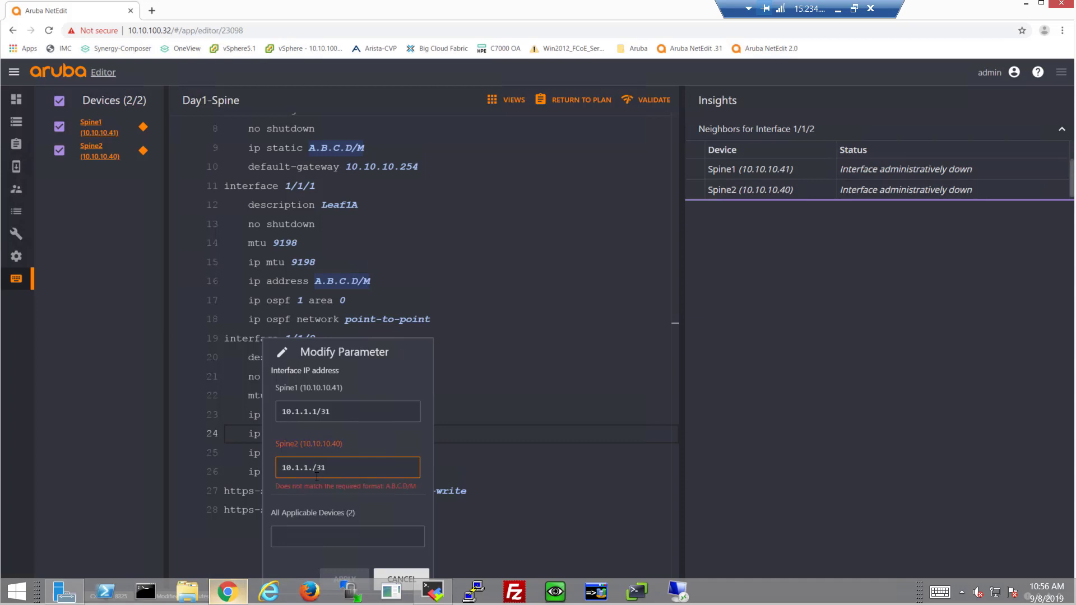
{"action": "key", "text": "BackSpace"}
{"action": "type", "text": "3"}
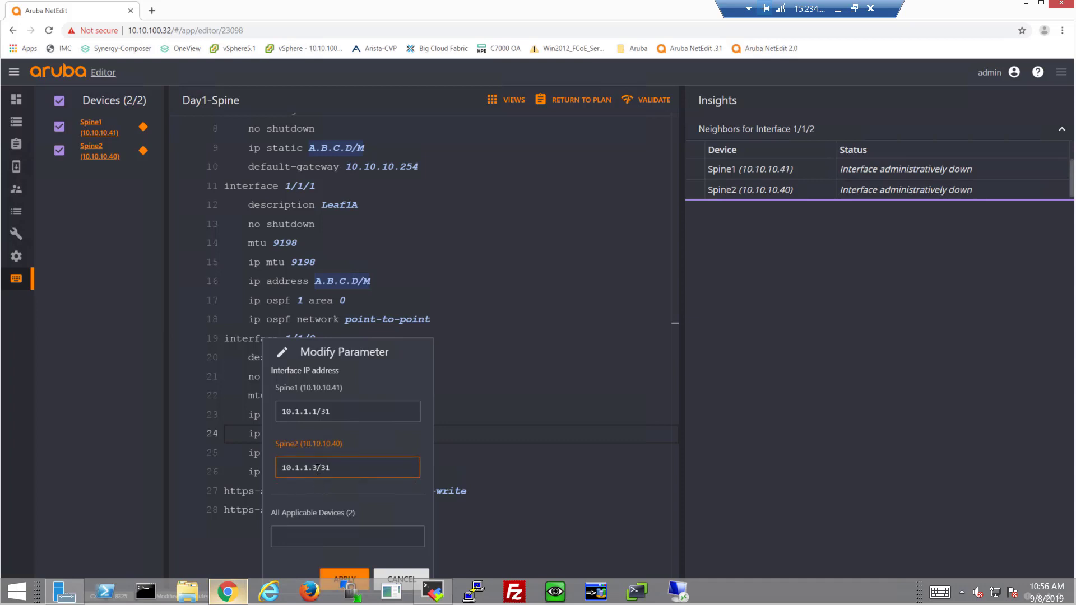
{"action": "left_click", "coordinate": [316, 413]}
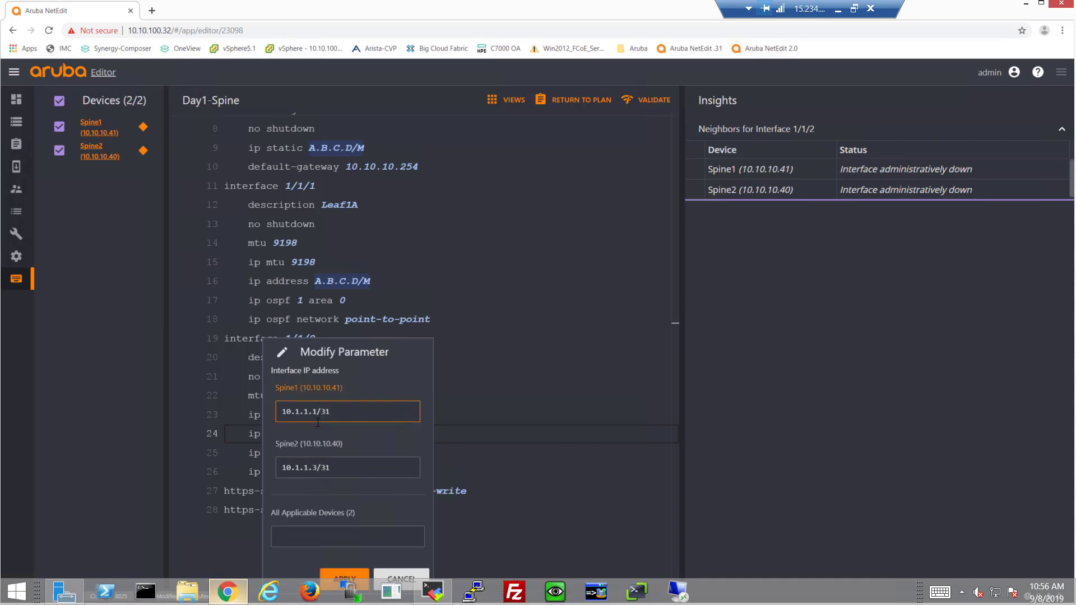
{"action": "key", "text": "BackSpace"}
{"action": "type", "text": "3"}
{"action": "left_click", "coordinate": [318, 466]}
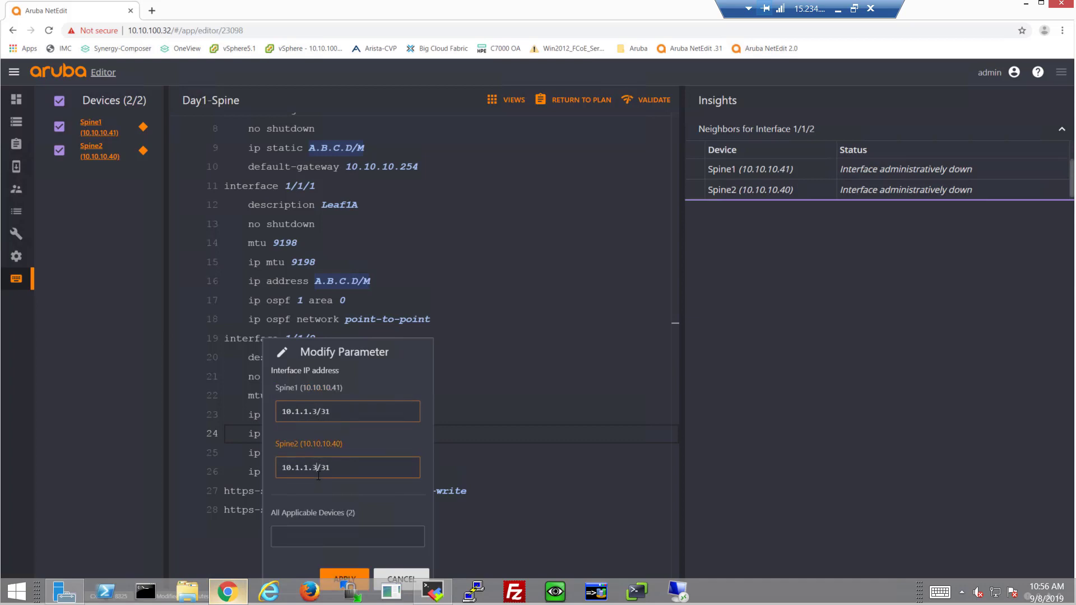
Step: Finish Spine2's interface 1/1/2 address with host digits 11 and apply the addresses
{"action": "key", "text": "BackSpace"}
{"action": "type", "text": "11"}
{"action": "left_click", "coordinate": [344, 574]}
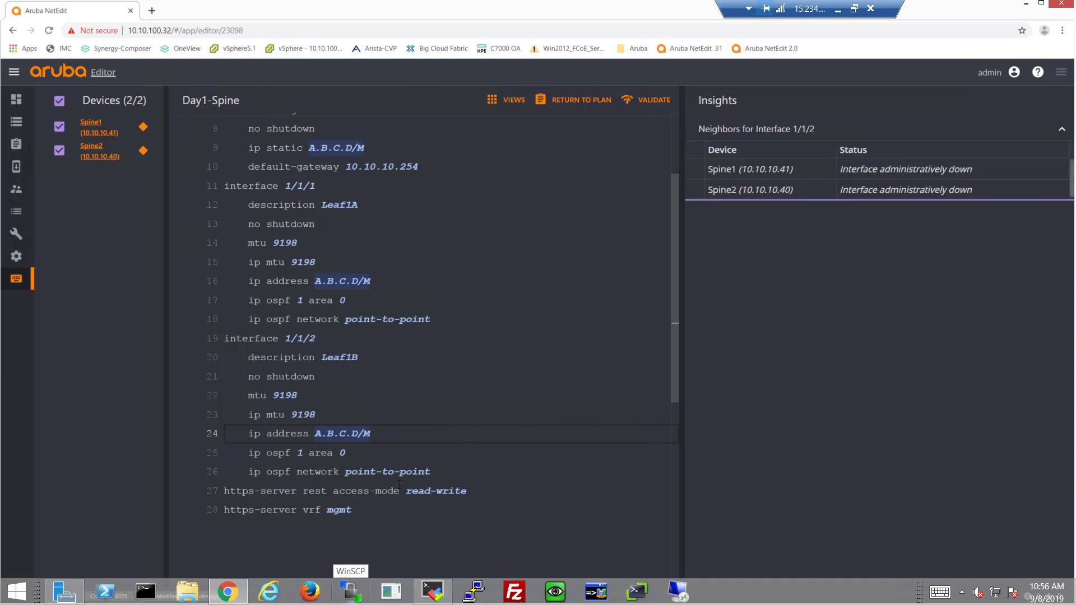
Step: Add interface 1/1/3 with the pasted leaf settings and description Leaf2A
{"action": "left_click", "coordinate": [448, 472]}
{"action": "key", "text": "Return"}
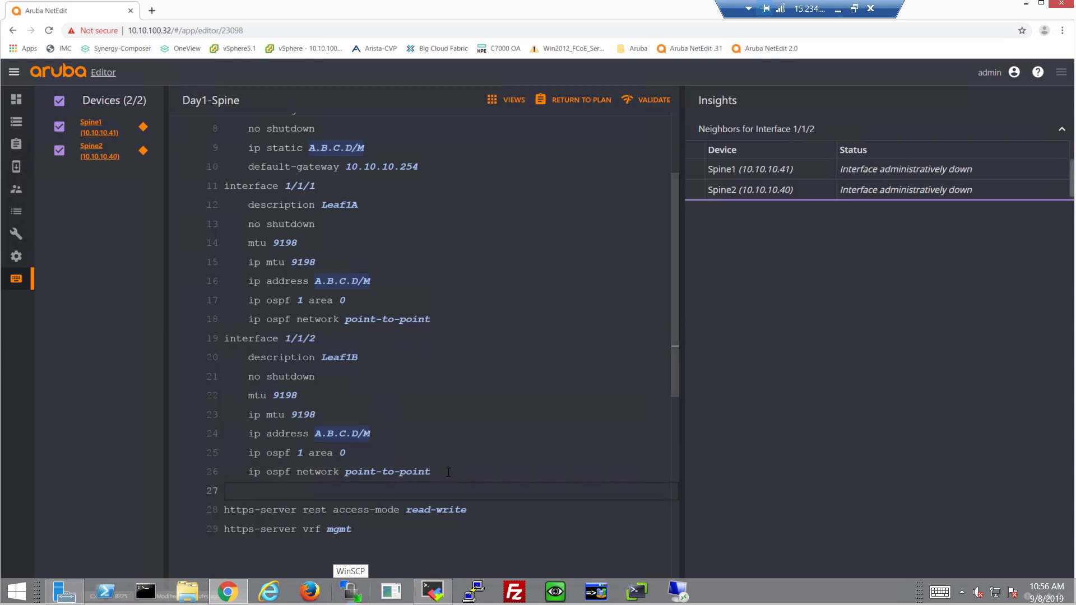
{"action": "key", "text": "BackSpace"}
{"action": "type", "text": "int"}
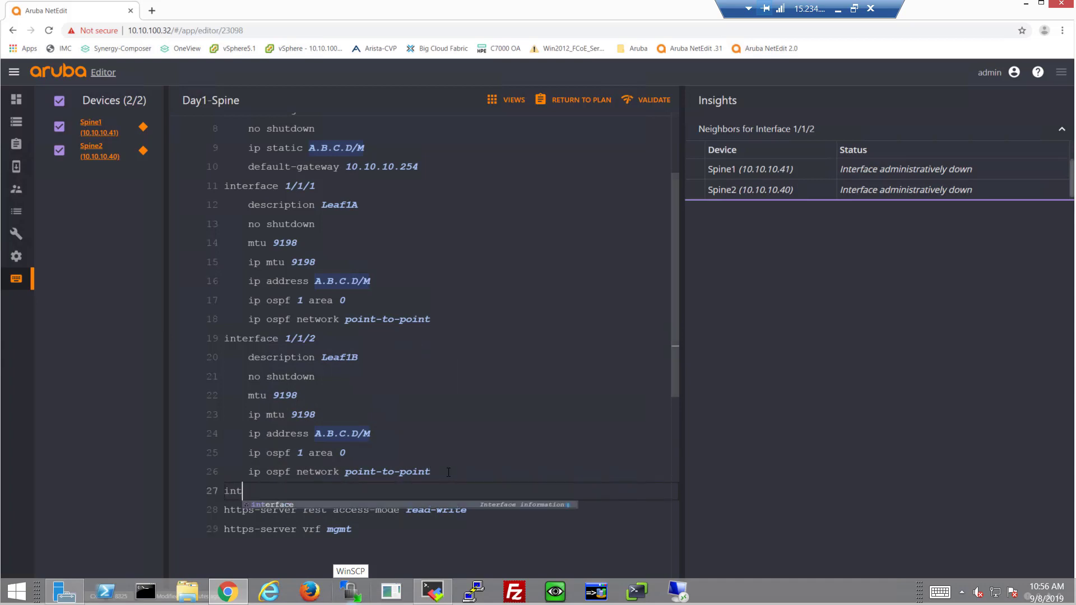
{"action": "type", "text": "erface 1/1/3"}
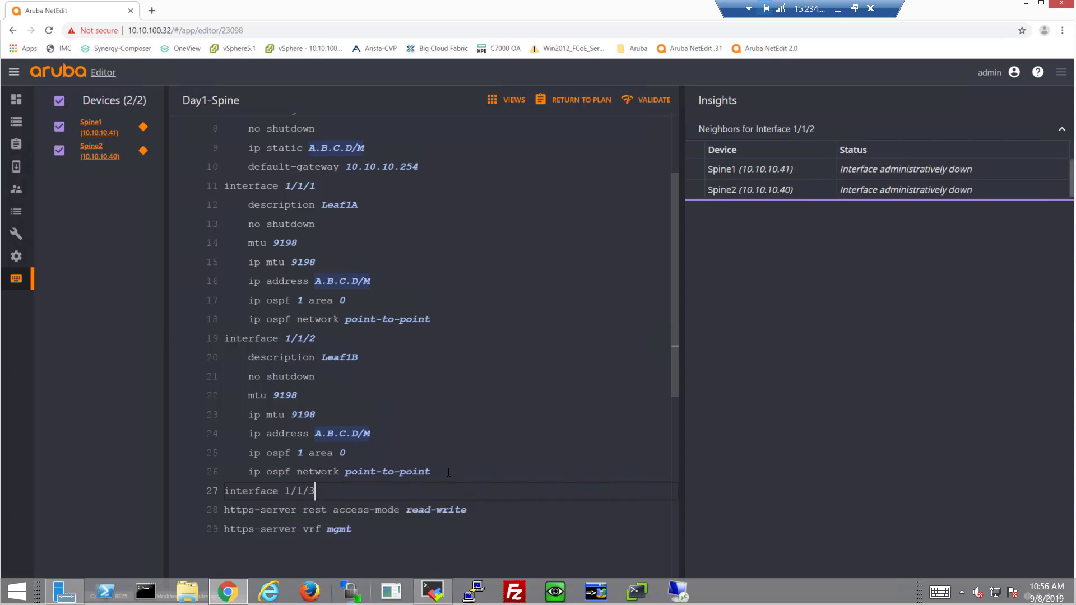
{"action": "key", "text": "Return"}
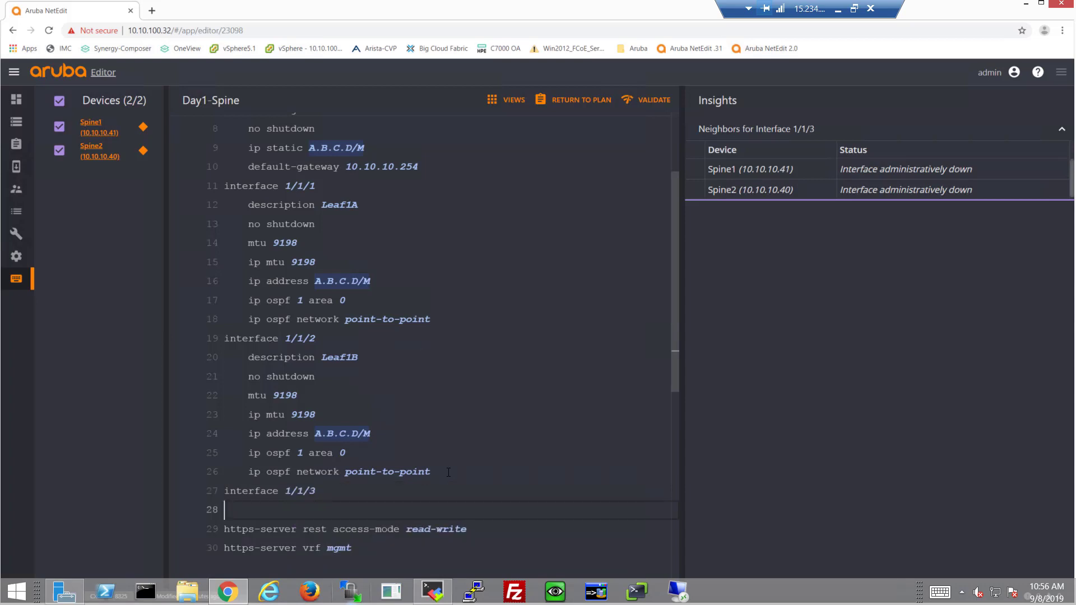
{"action": "type", "text": "description Leaf1A     no shutdown     mtu 9198     ip mtu 9198     ip address 10.1.1.1/31     ip ospf 1 area 0     ip ospf network point-to-point"}
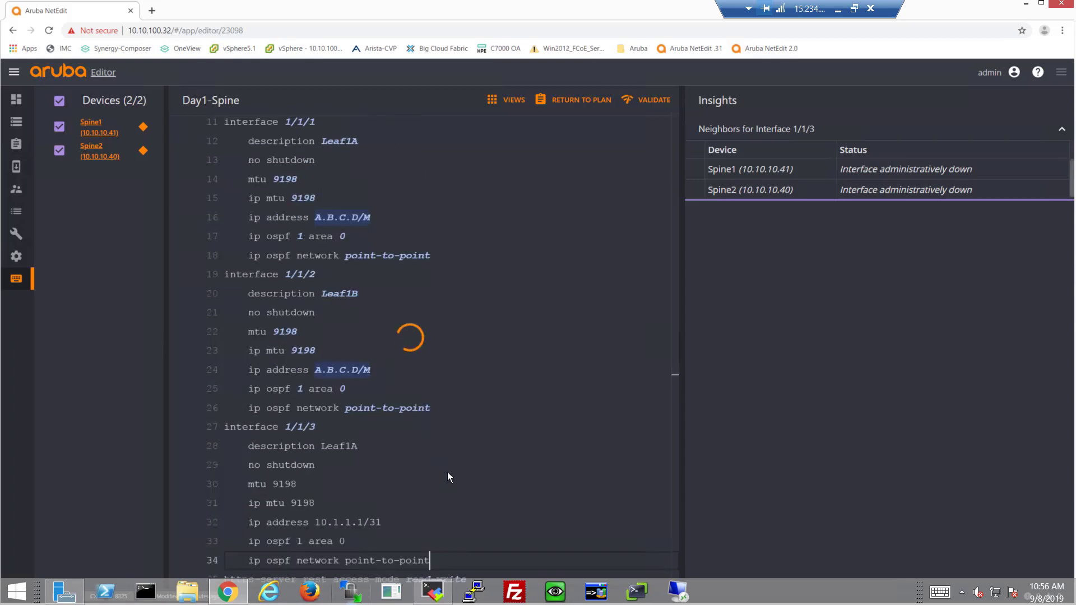
{"action": "key", "text": "Return"}
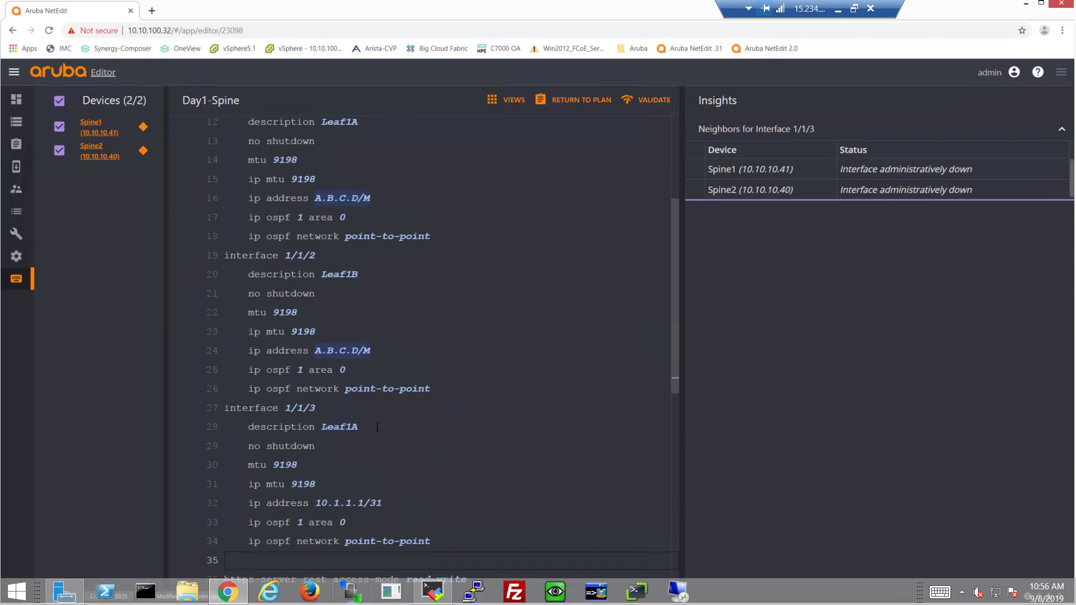
{"action": "left_click", "coordinate": [377, 427]}
{"action": "key", "text": "BackSpace"}
{"action": "key", "text": "BackSpace"}
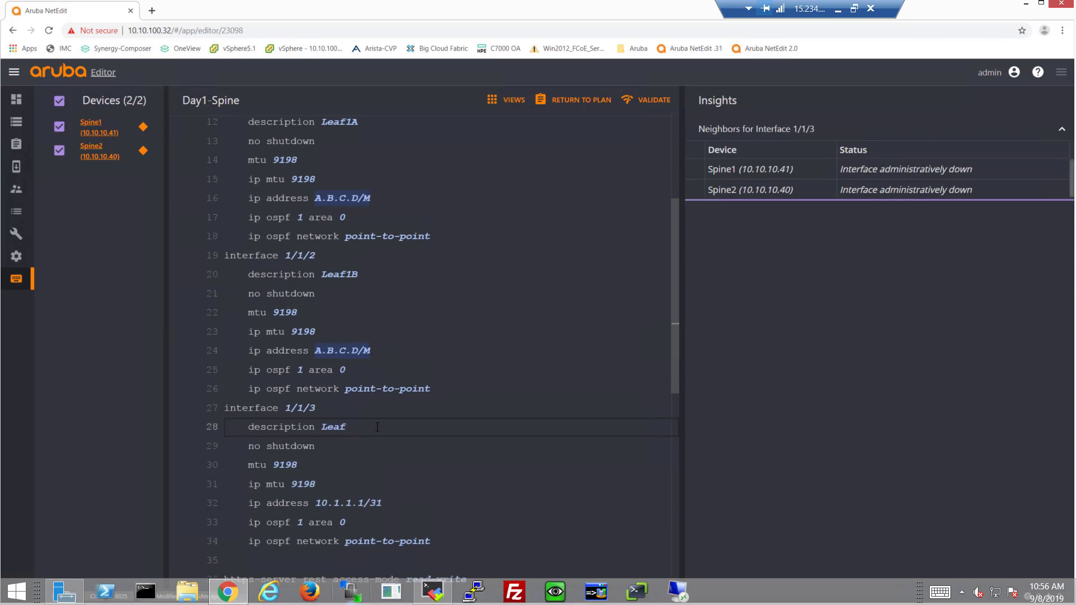
{"action": "type", "text": "2A"}
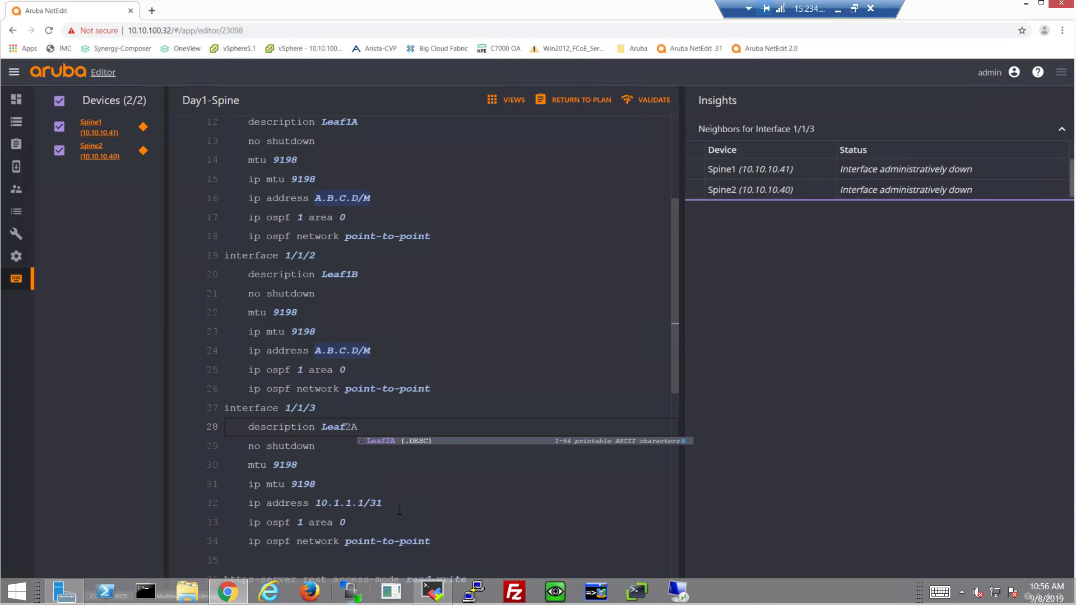
Step: Set interface 1/1/3's address to 10.1.1.5/31 on Spine1 and 10.1.1.13/31 on Spine2
{"action": "left_click", "coordinate": [368, 503]}
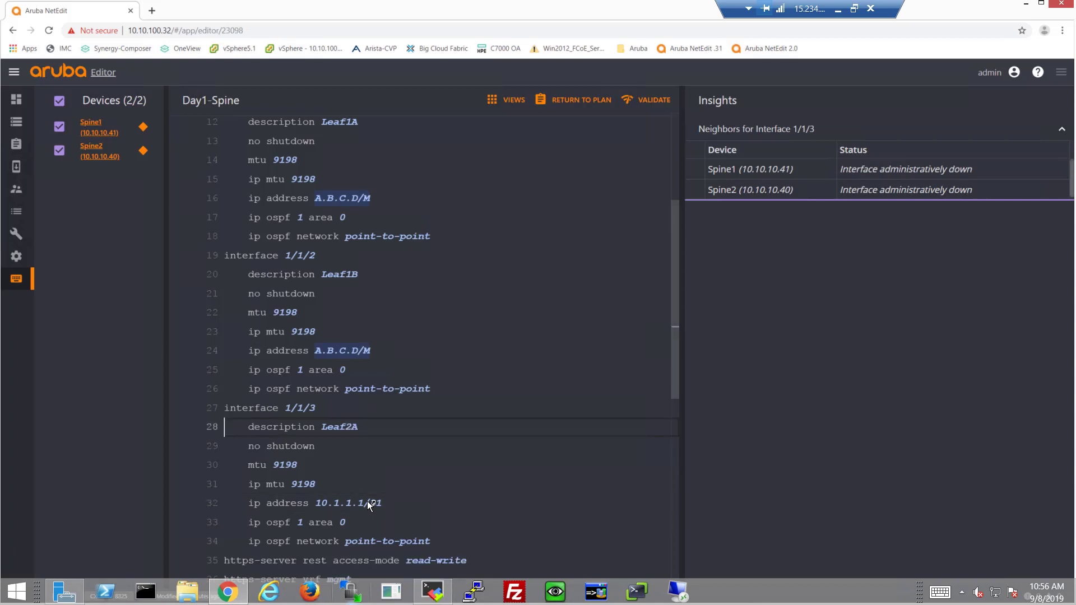
{"action": "left_click", "coordinate": [318, 411]}
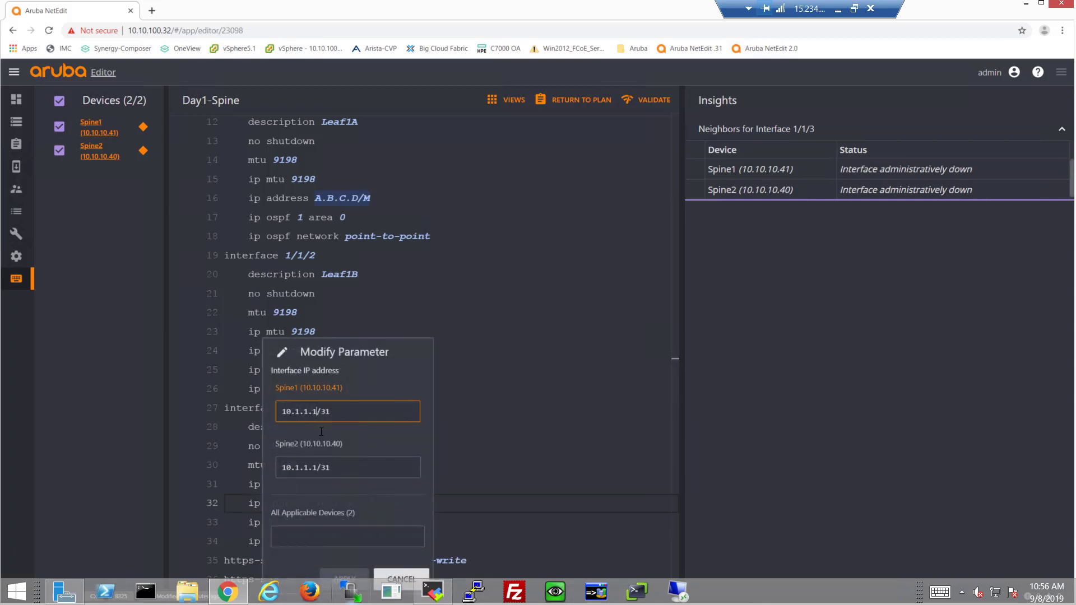
{"action": "key", "text": "BackSpace"}
{"action": "type", "text": "5"}
{"action": "left_click", "coordinate": [316, 468]}
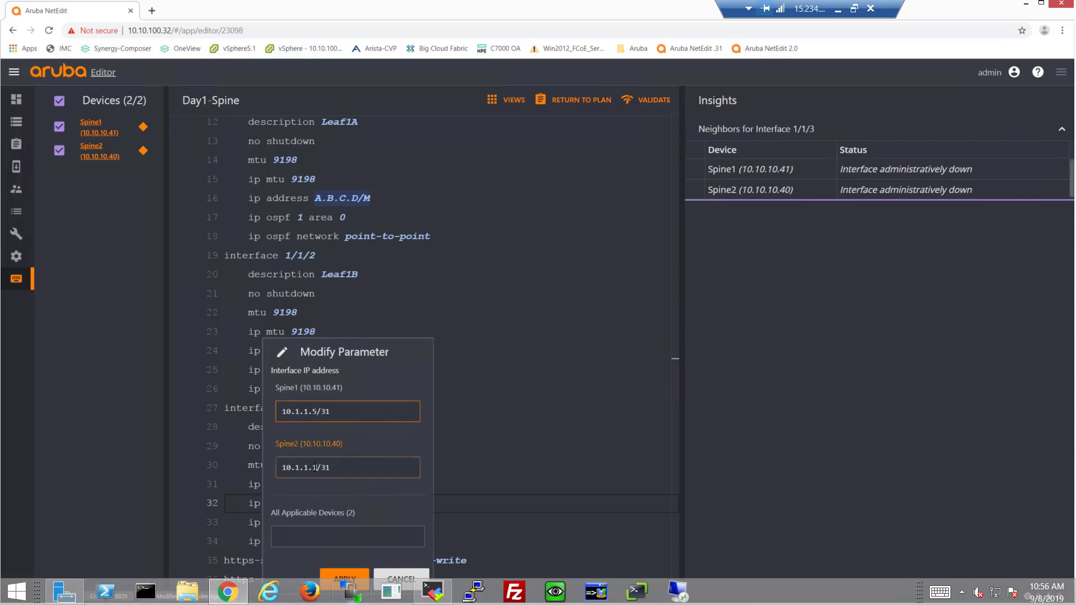
{"action": "type", "text": "3"}
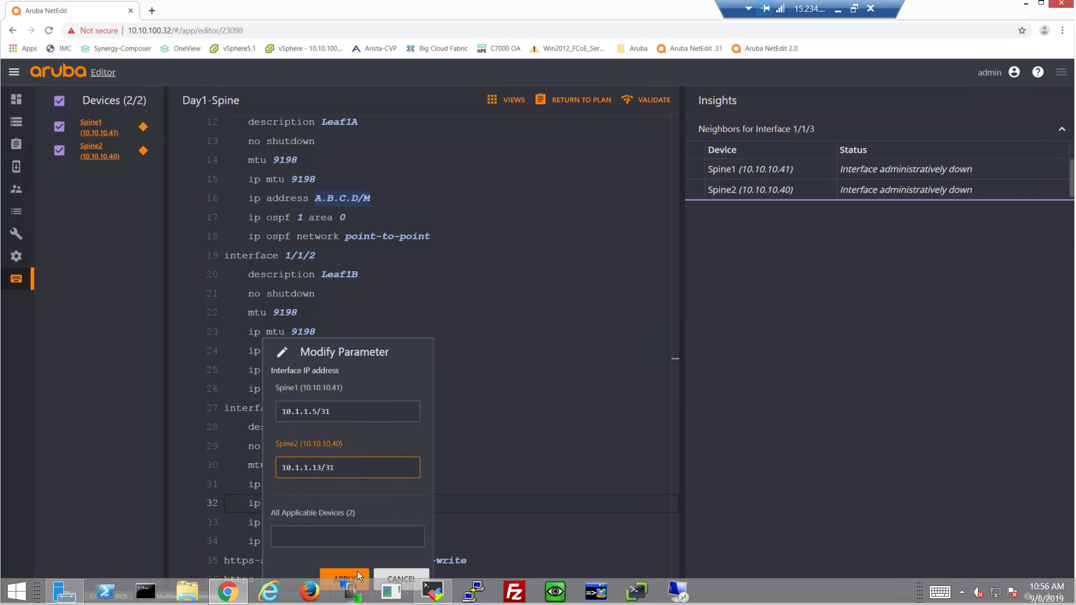
{"action": "left_click", "coordinate": [358, 571]}
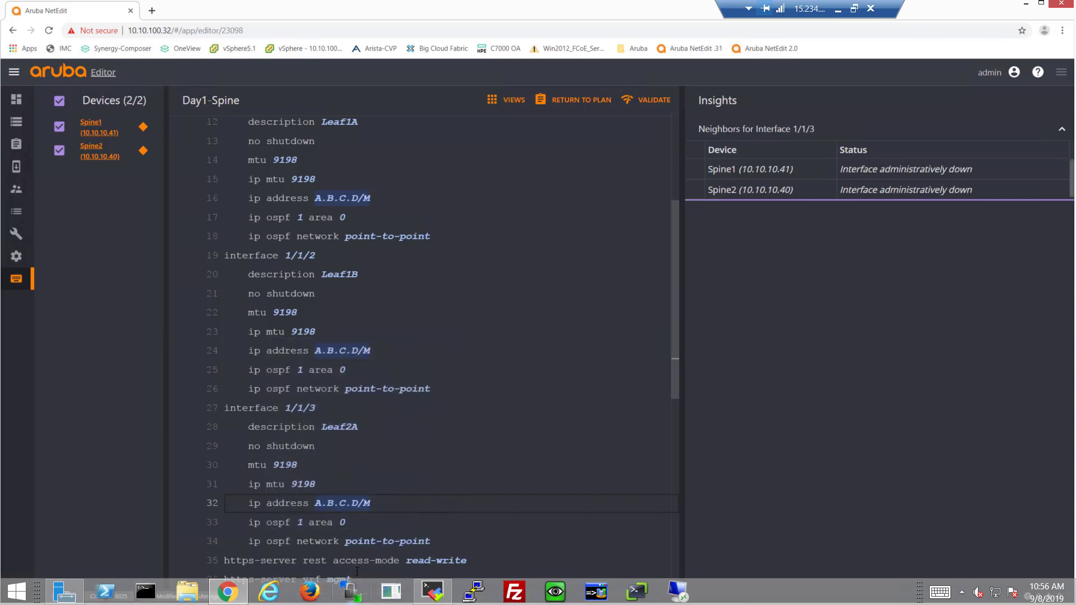
Step: Add interface 1/1/4 with the pasted leaf settings block and description Leaf2B
{"action": "left_click", "coordinate": [449, 541]}
{"action": "key", "text": "Return"}
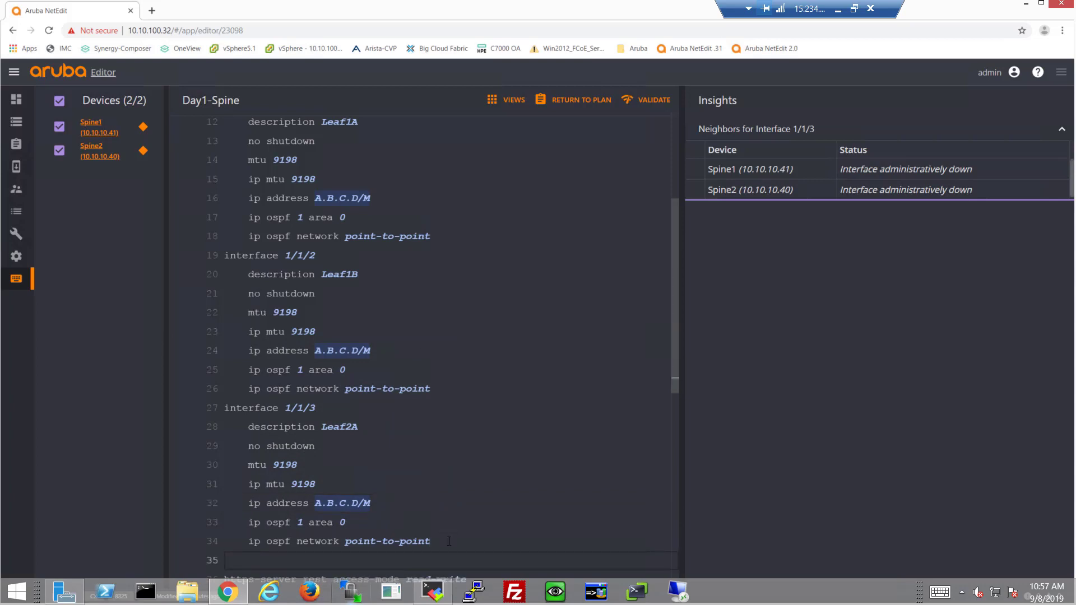
{"action": "key", "text": "BackSpace"}
{"action": "key", "text": "BackSpace"}
{"action": "type", "text": "inter"}
{"action": "key", "text": "Tab"}
{"action": "type", "text": "1/1/4"}
{"action": "key", "text": "Return"}
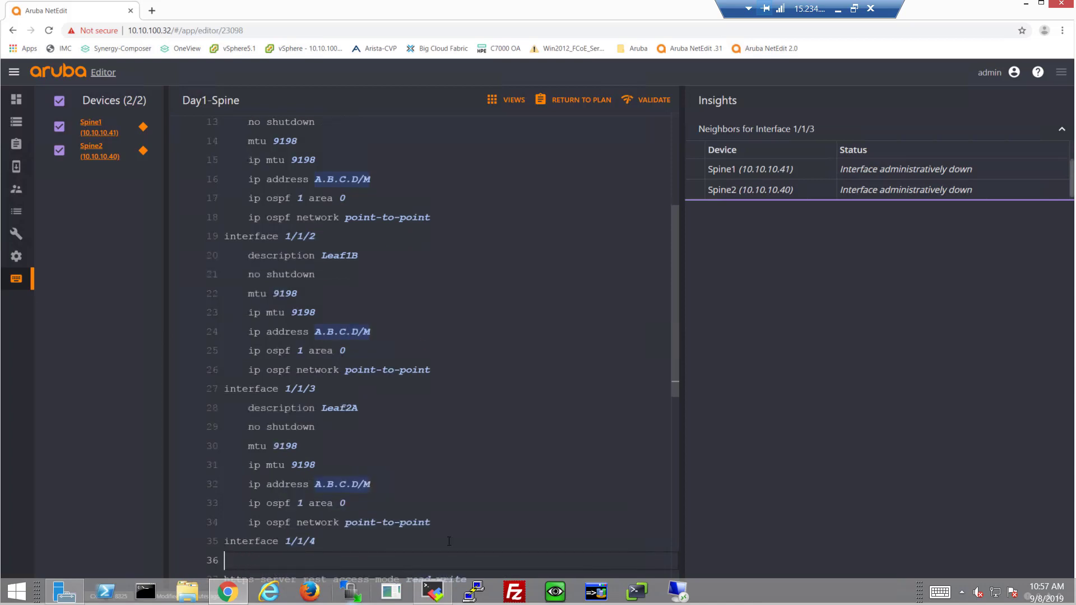
{"action": "type", "text": "description Leaf1A     no shutdown     mtu 9198     ip mtu 9198     ip address 10.1.1.1/31     ip ospf 1 area 0     ip ospf network point-to-point"}
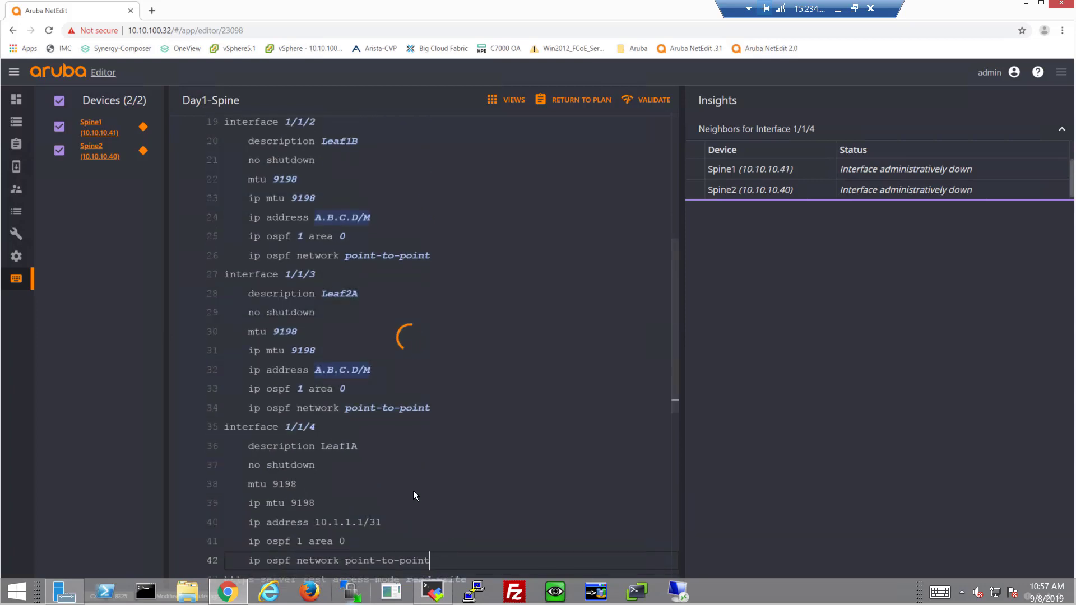
{"action": "left_click", "coordinate": [381, 427]}
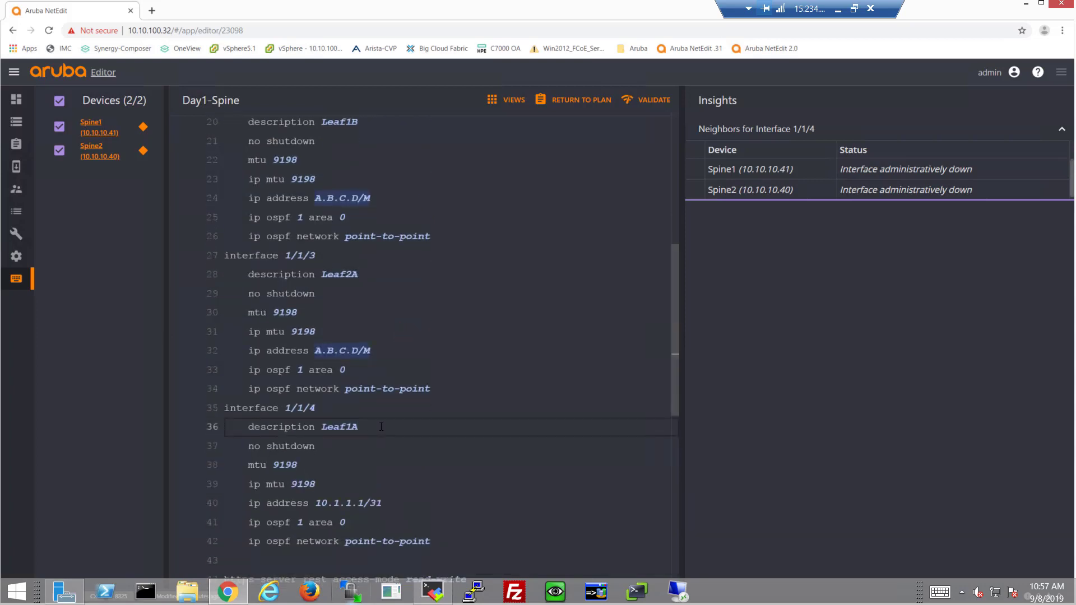
{"action": "key", "text": "BackSpace"}
{"action": "key", "text": "BackSpace"}
{"action": "type", "text": "2B"}
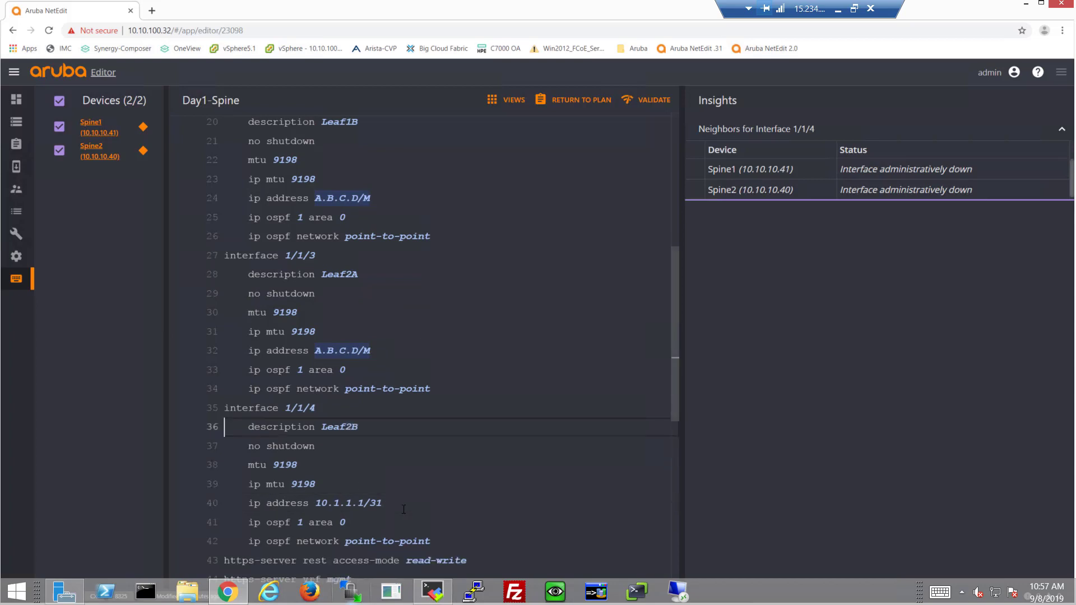
Step: Address interface 1/1/4 as 10.1.1.7/31 on Spine1 and 10.1.1.15/31 on Spine2, then validate
{"action": "left_click", "coordinate": [373, 504]}
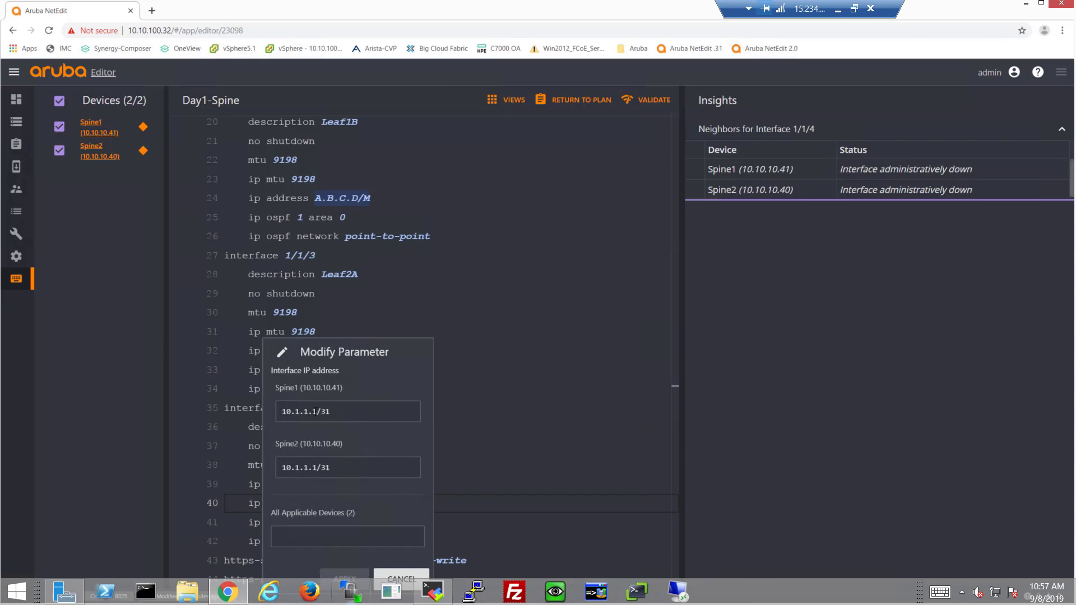
{"action": "left_click", "coordinate": [315, 419]}
{"action": "key", "text": "BackSpace"}
{"action": "type", "text": "7"}
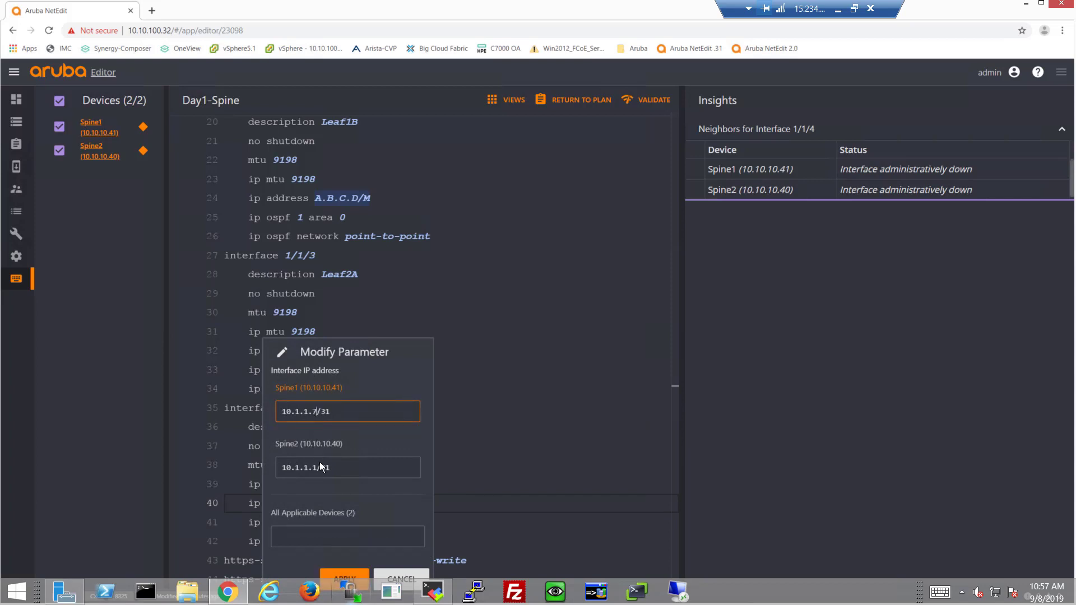
{"action": "left_click", "coordinate": [317, 468]}
{"action": "type", "text": "5"}
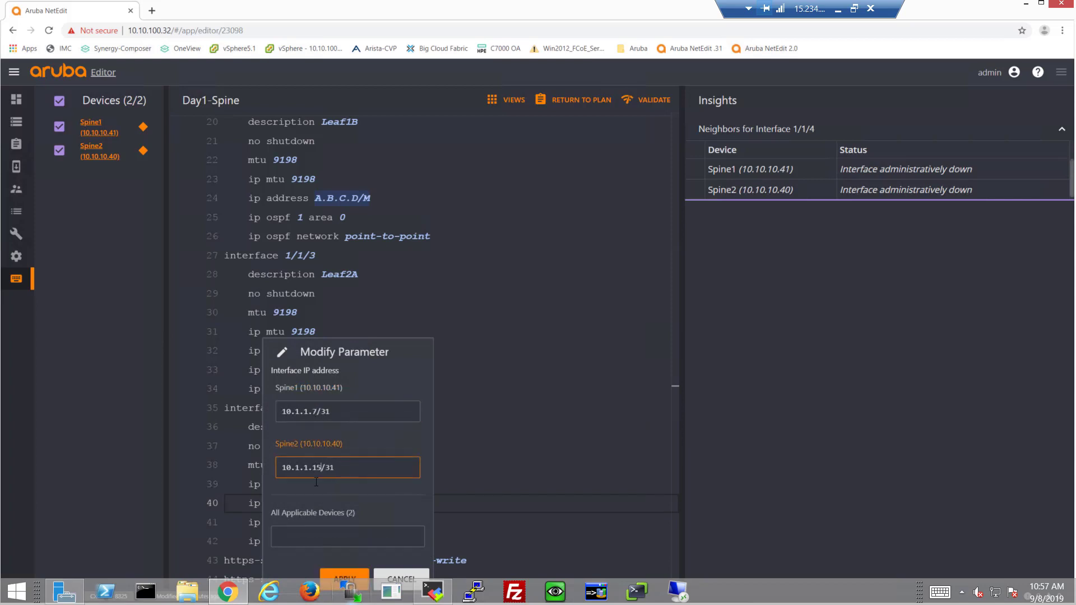
{"action": "left_click", "coordinate": [344, 576]}
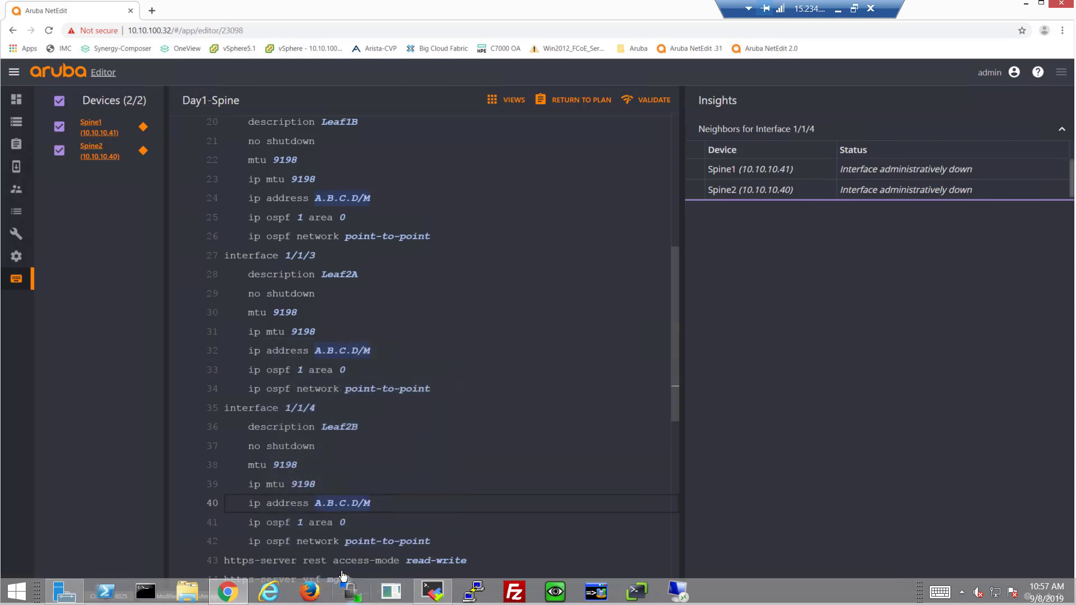
{"action": "left_click", "coordinate": [647, 105]}
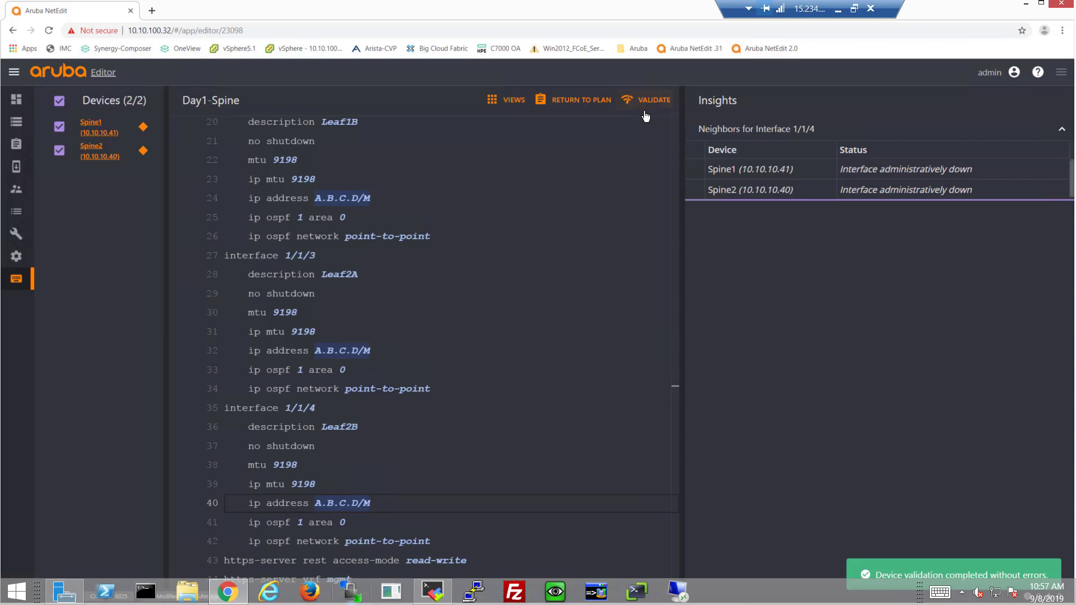
Step: Return to the Day1-Spine plan and deploy it to Spine1 and Spine2
{"action": "left_click", "coordinate": [584, 104]}
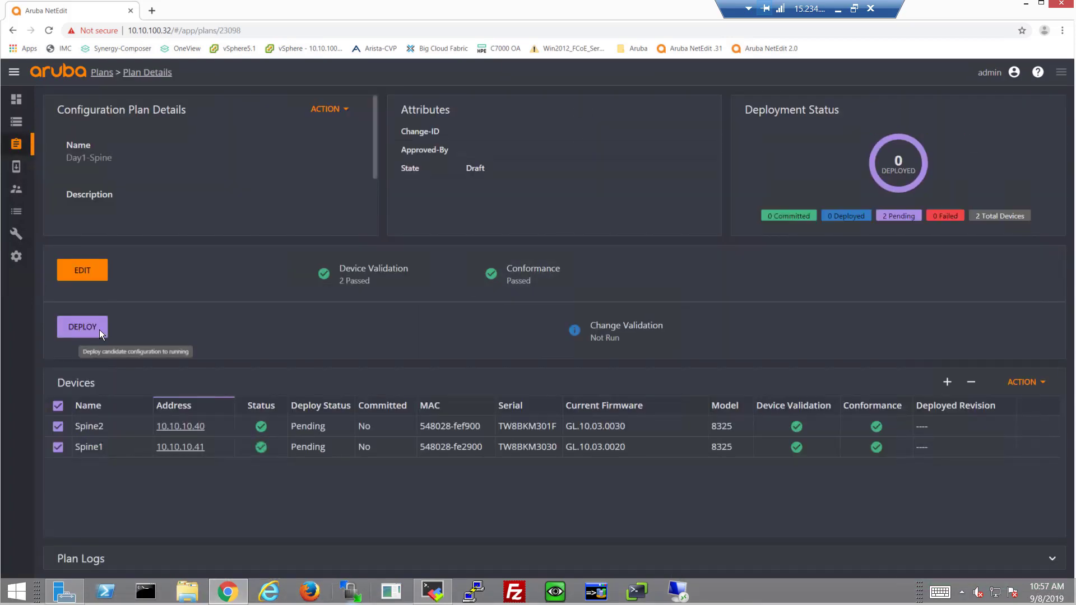
{"action": "left_click", "coordinate": [99, 329]}
{"action": "left_click", "coordinate": [605, 443]}
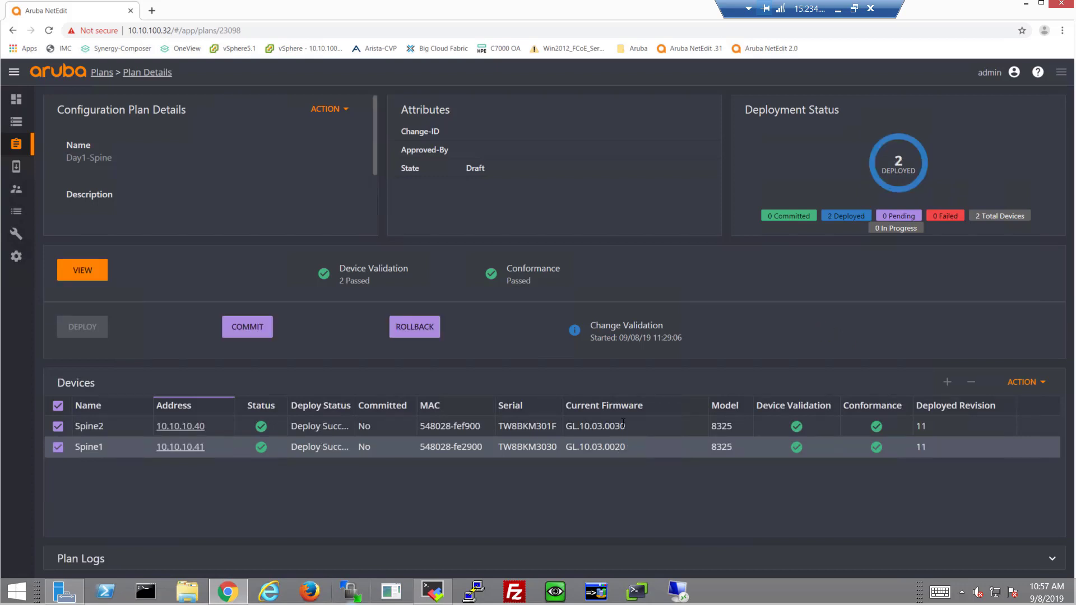
Step: Refresh the change validation results and inspect Spine2's interface, OSPF status and neighbors comparisons
{"action": "left_click", "coordinate": [600, 328]}
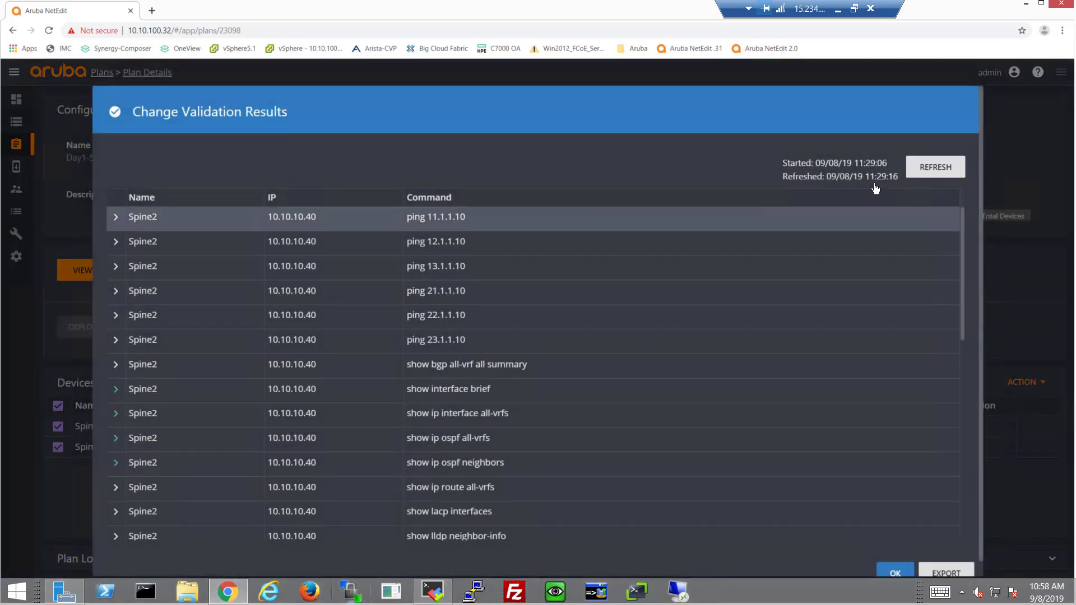
{"action": "left_click", "coordinate": [921, 171]}
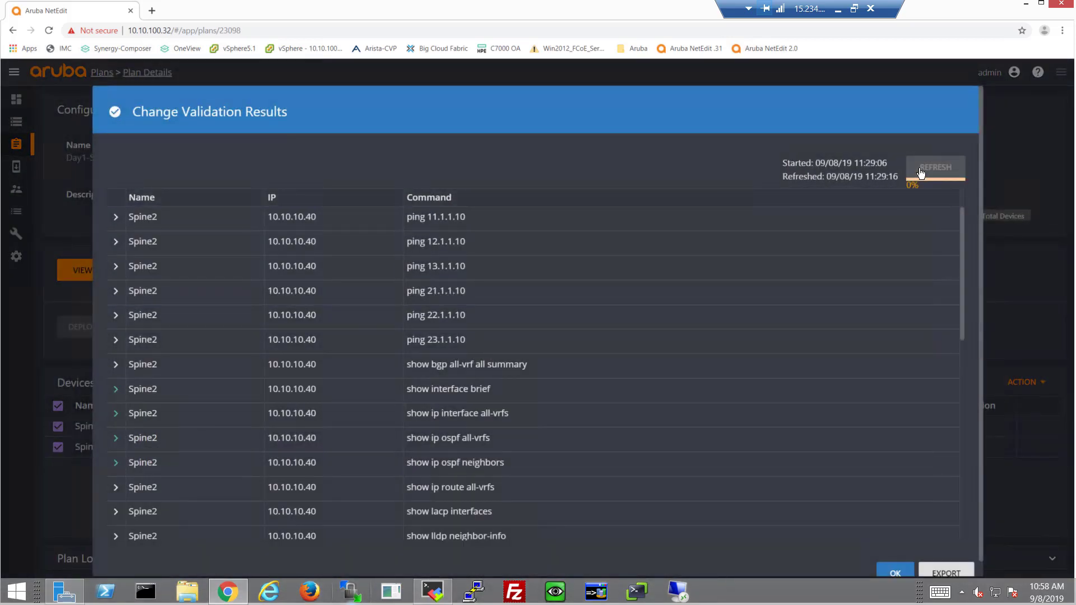
{"action": "left_click", "coordinate": [116, 393]}
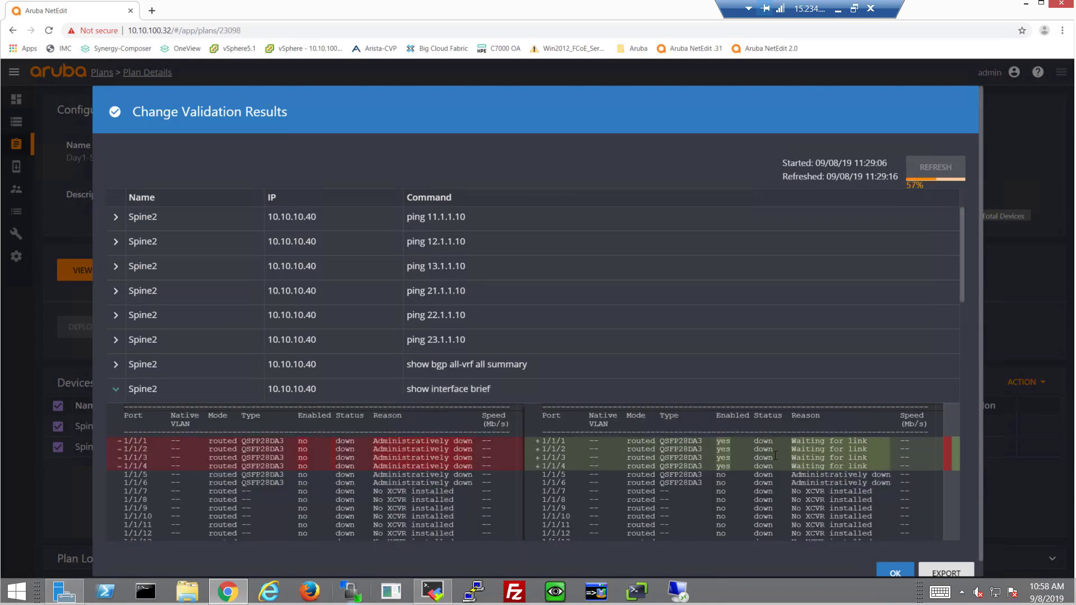
{"action": "left_click", "coordinate": [117, 393]}
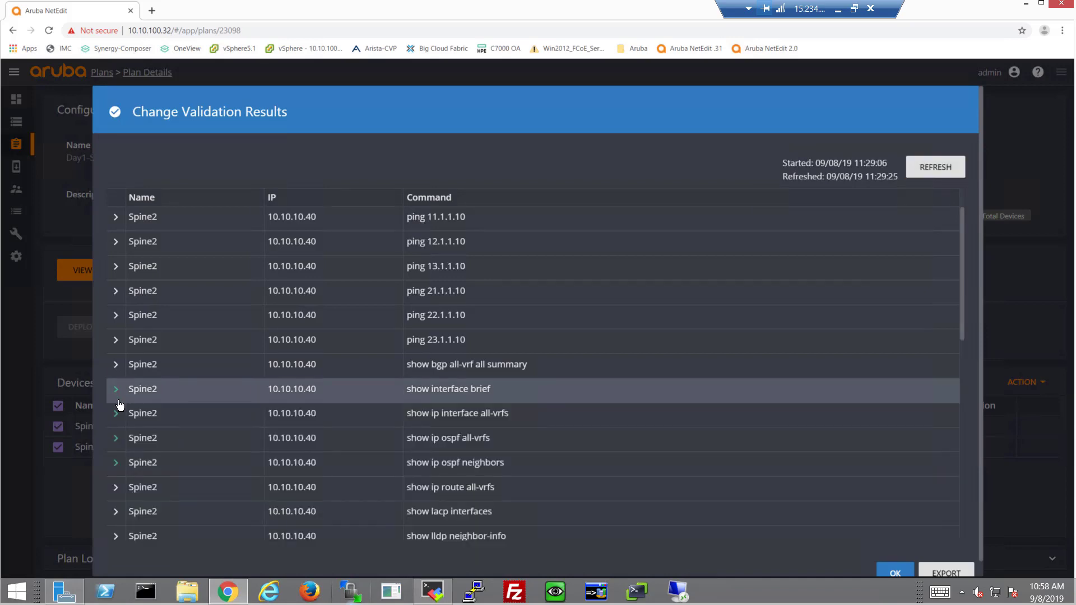
{"action": "left_click", "coordinate": [115, 439]}
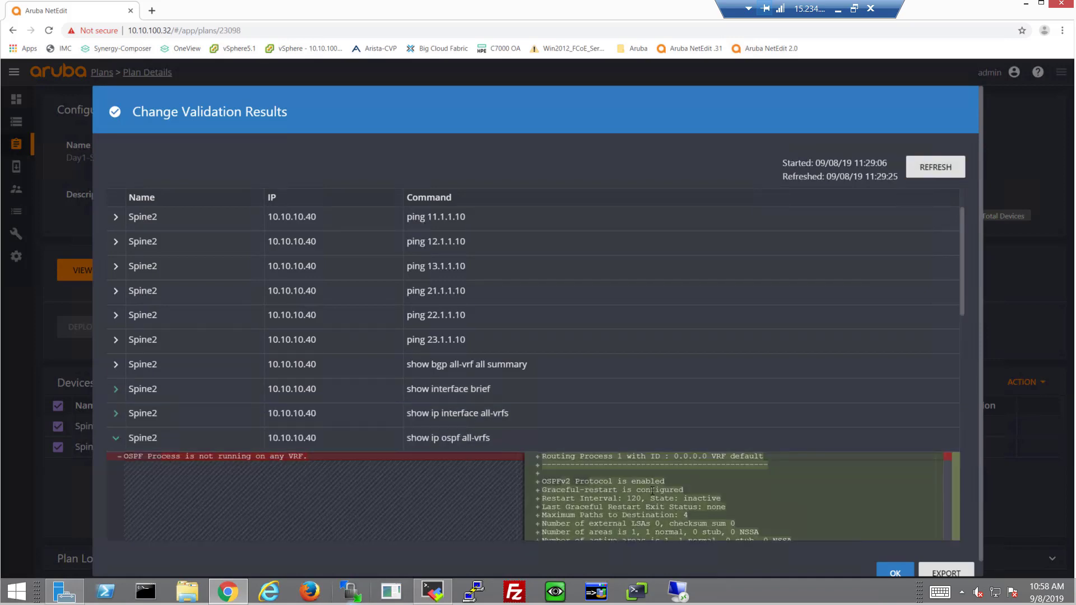
{"action": "left_click", "coordinate": [116, 439]}
{"action": "left_click", "coordinate": [117, 464]}
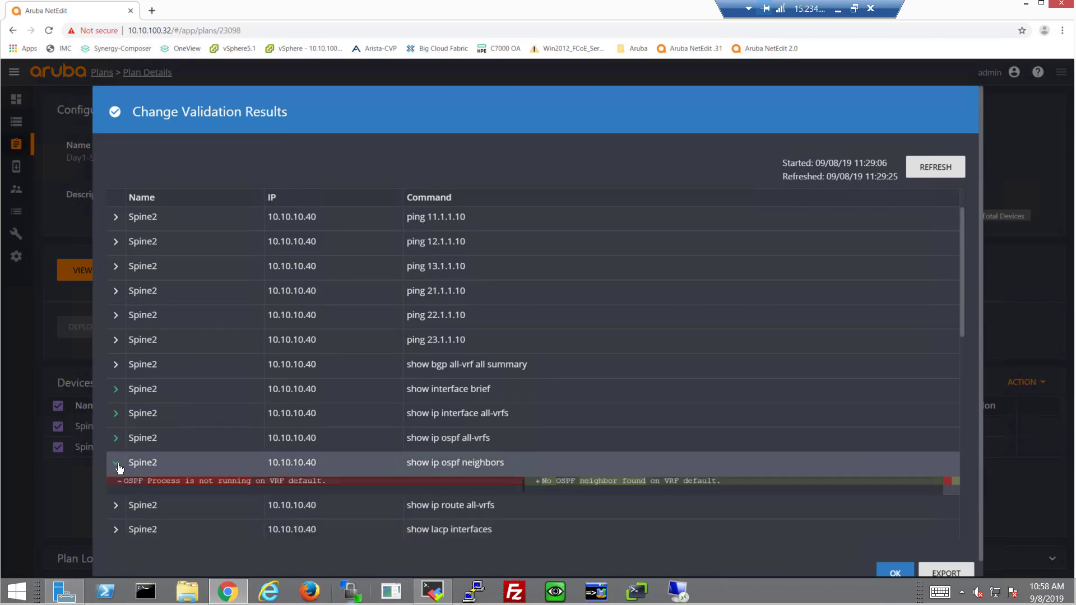
{"action": "left_click", "coordinate": [118, 468]}
Step: Inspect Spine1's interface brief and OSPF neighbors comparisons, then close the results
{"action": "scroll", "coordinate": [152, 443], "scroll_direction": "down", "scroll_amount": 6}
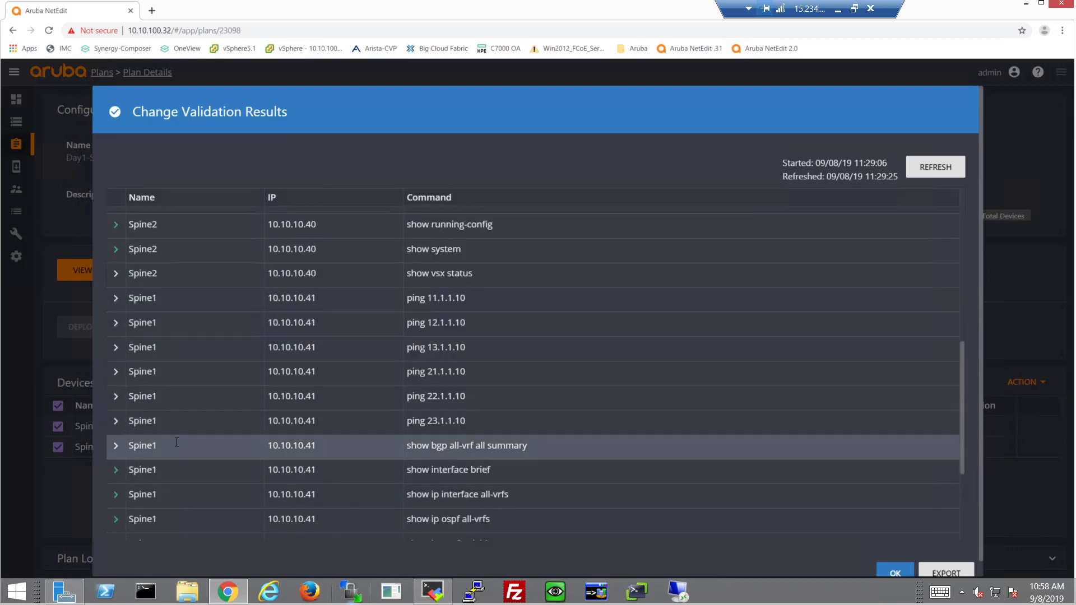
{"action": "left_click", "coordinate": [179, 471]}
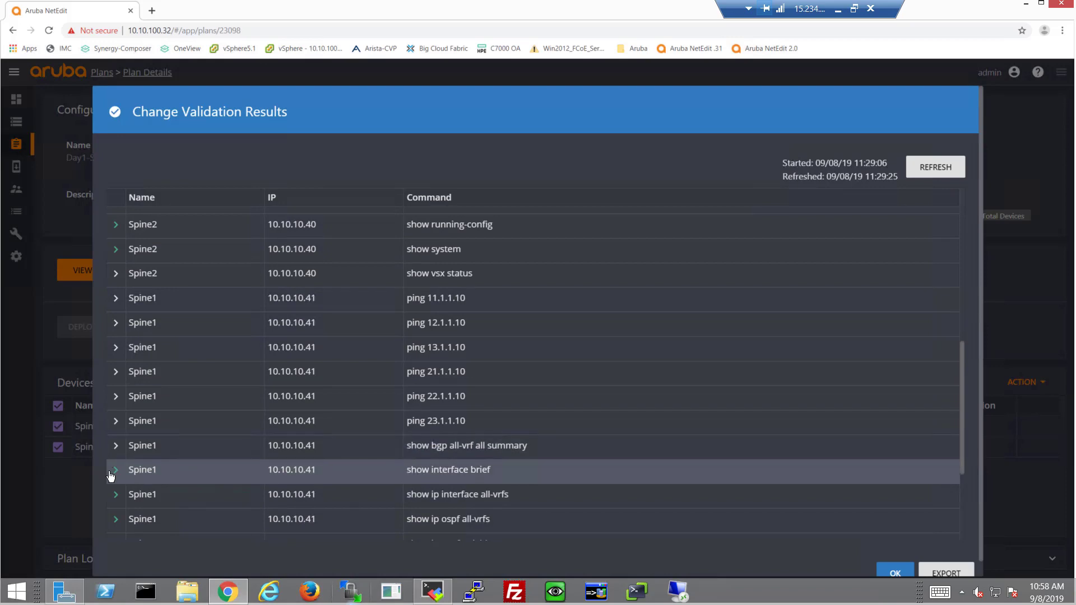
{"action": "scroll", "coordinate": [204, 462], "scroll_direction": "down", "scroll_amount": 1}
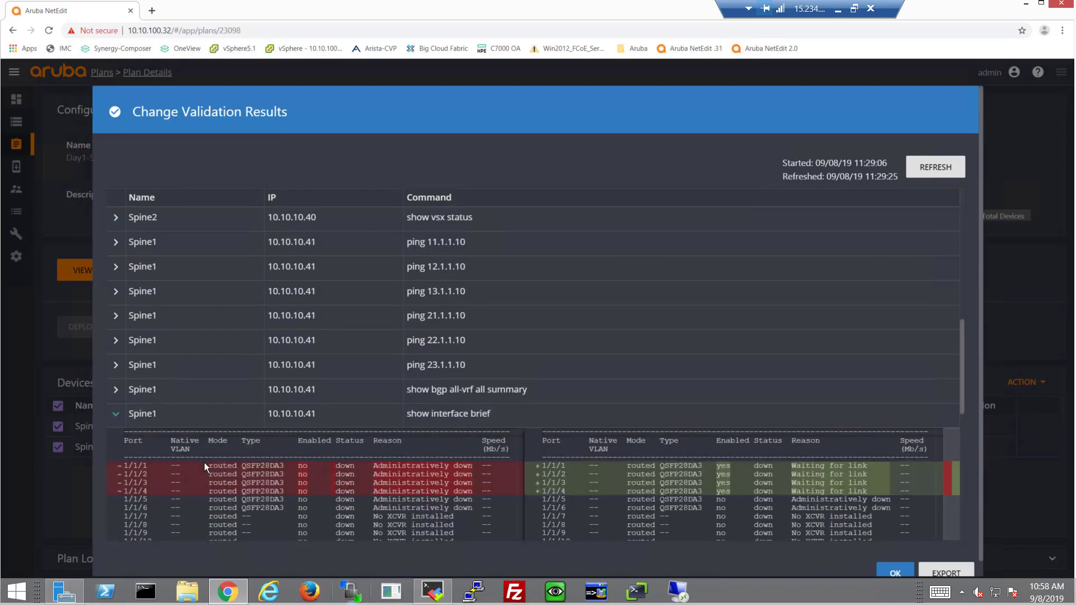
{"action": "scroll", "coordinate": [197, 443], "scroll_direction": "down", "scroll_amount": 3}
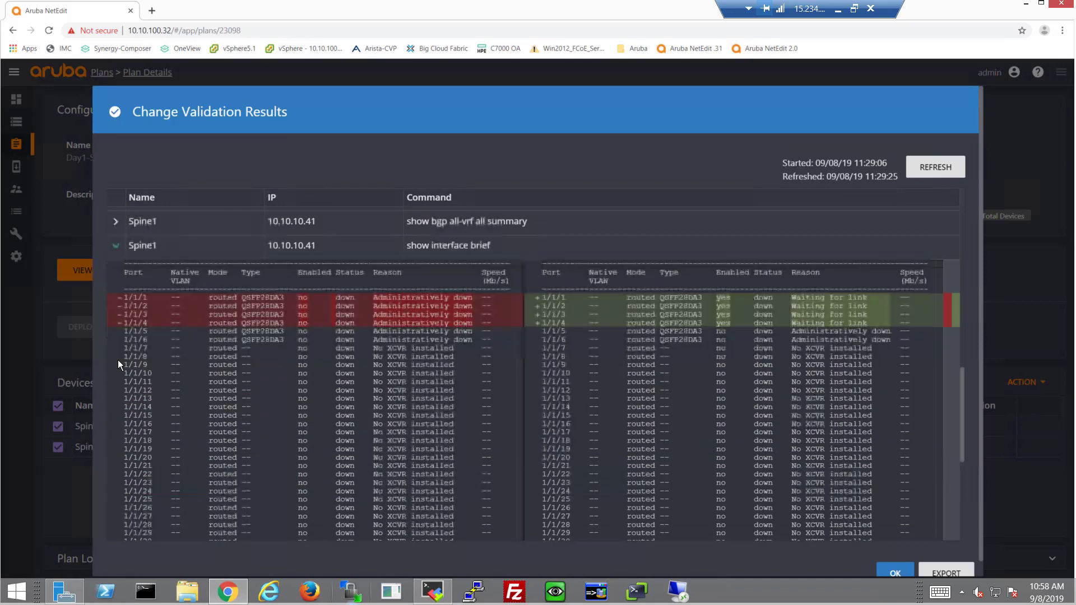
{"action": "left_click", "coordinate": [116, 249]}
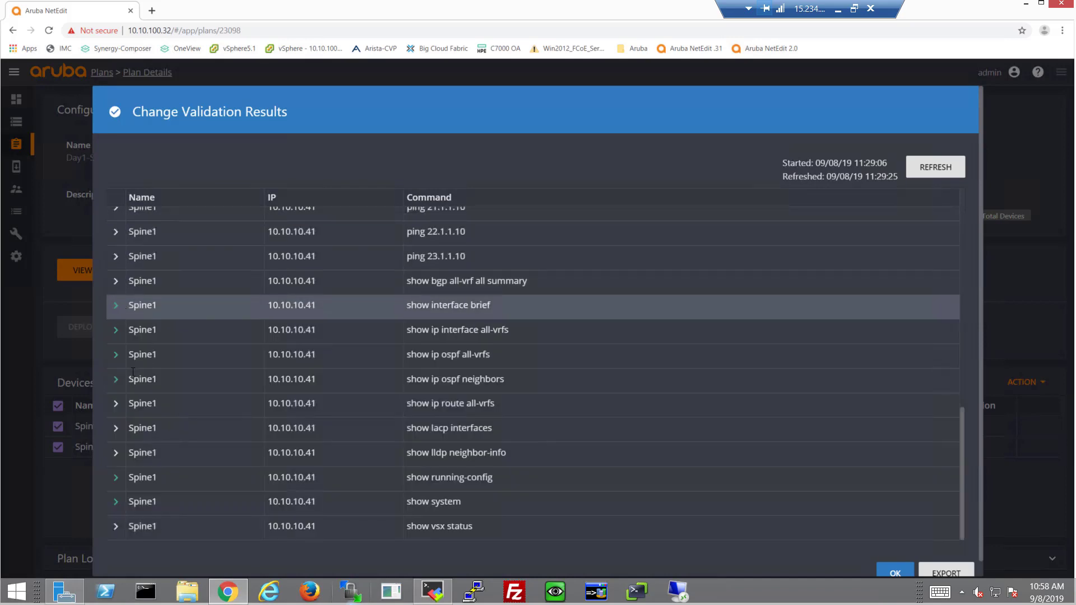
{"action": "left_click", "coordinate": [113, 381]}
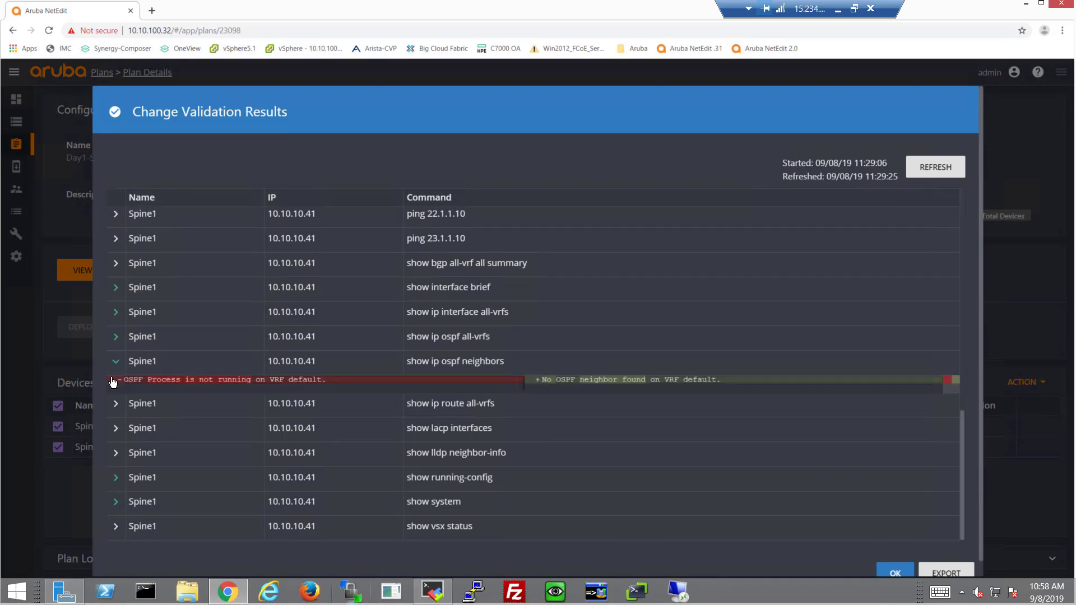
{"action": "left_click", "coordinate": [896, 570]}
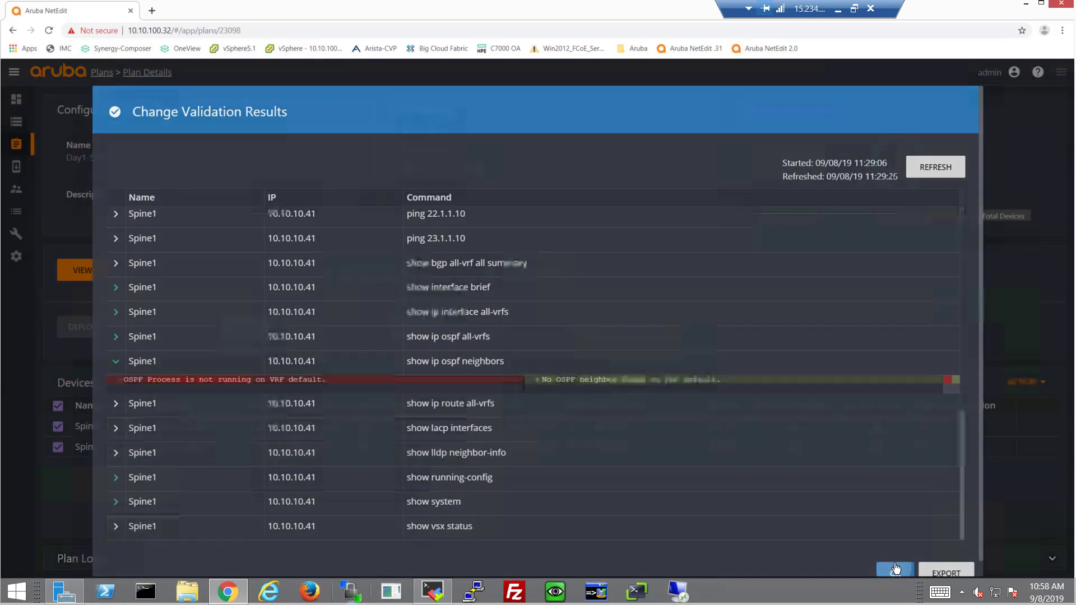
Step: Commit Day1-Spine to startup on both spines and confirm
{"action": "left_click", "coordinate": [248, 329]}
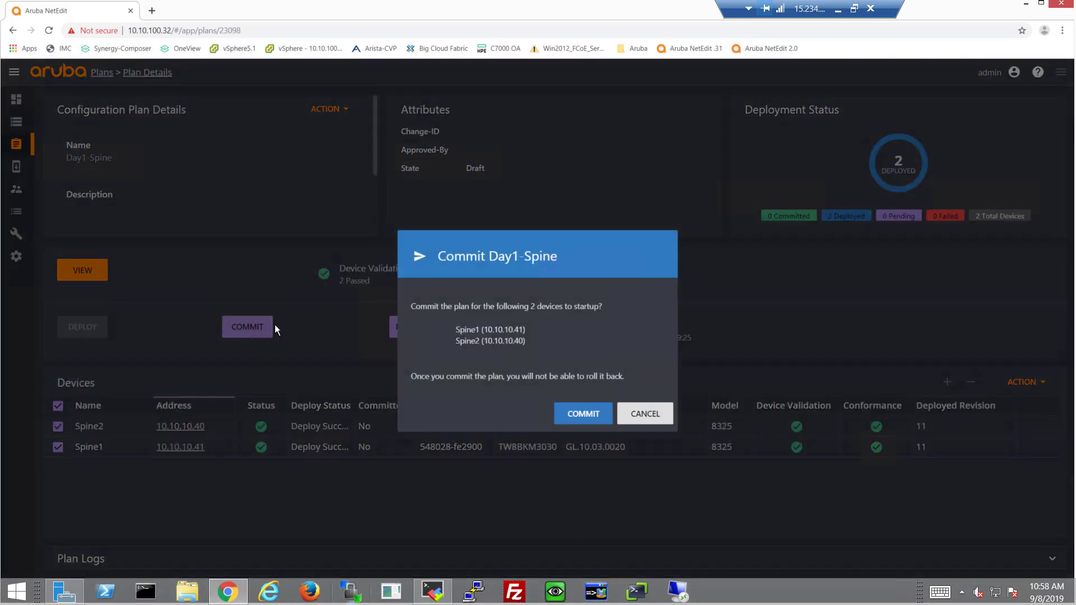
{"action": "left_click", "coordinate": [561, 414]}
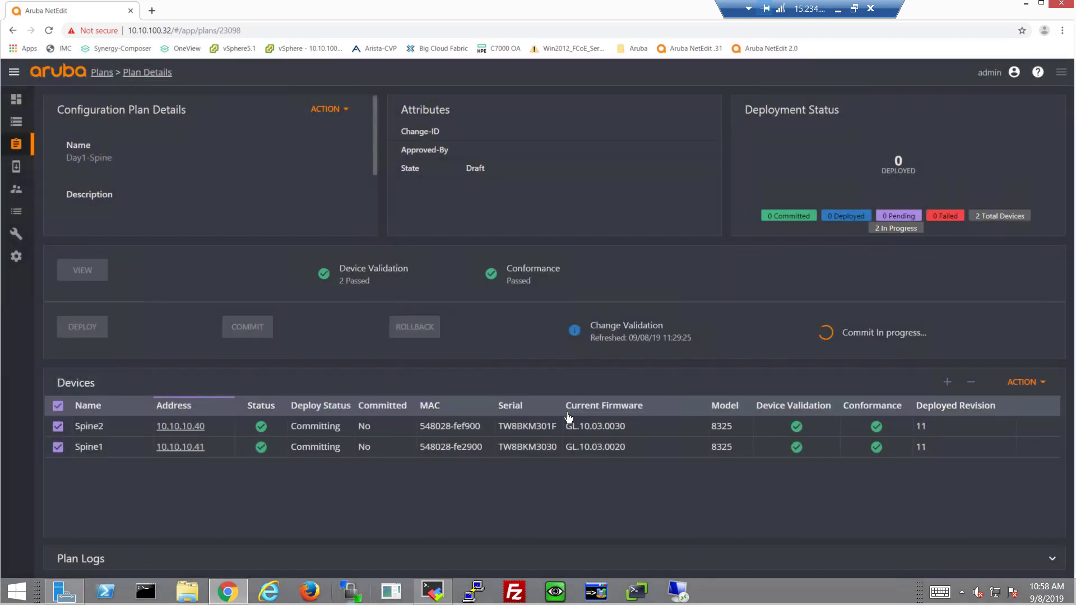